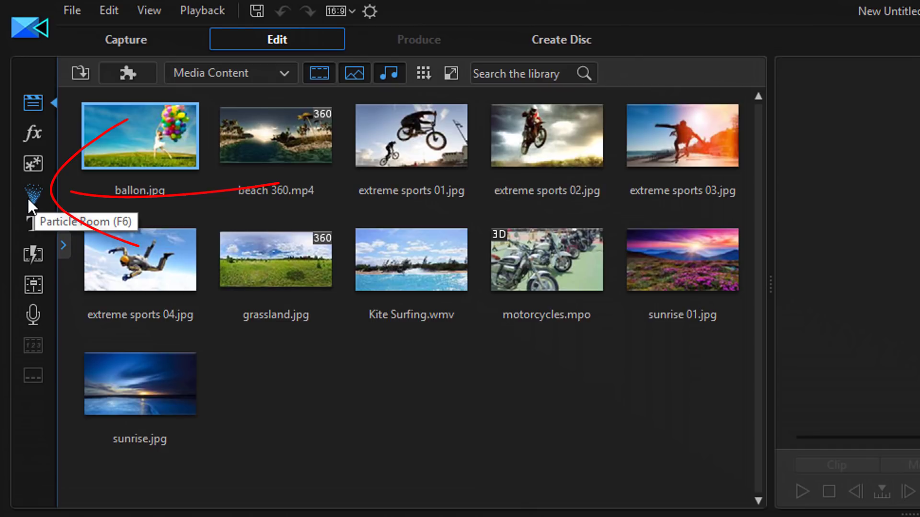
Browse the Particle Room's Sports and Travel Pack 3 categories, then show all 160 templates.
left_click(28, 198)
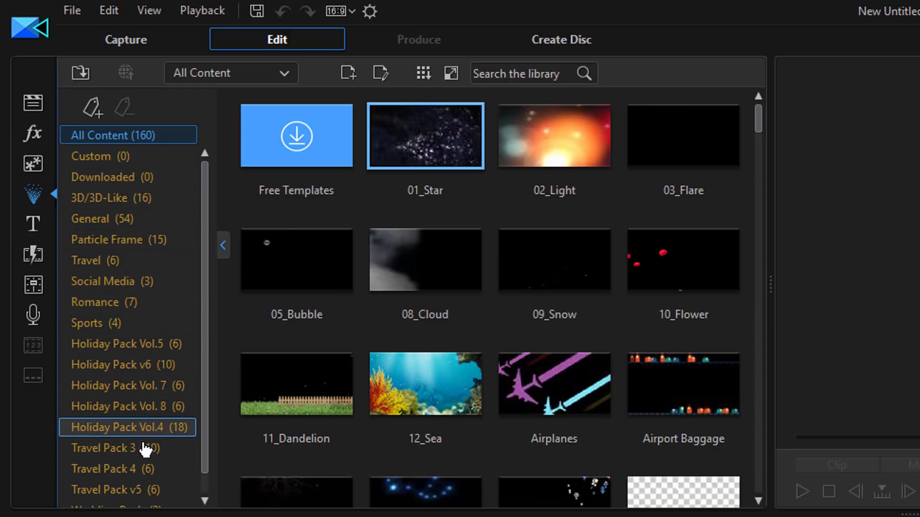
left_click(118, 331)
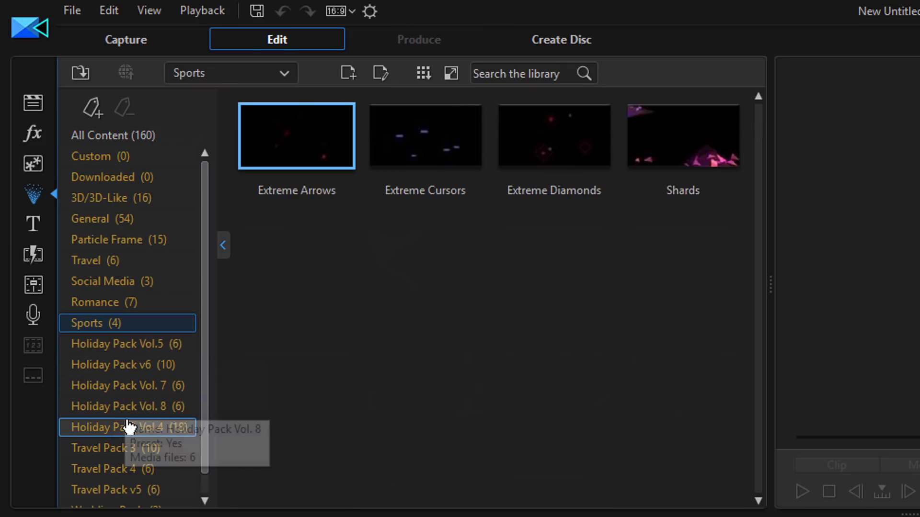
left_click(132, 446)
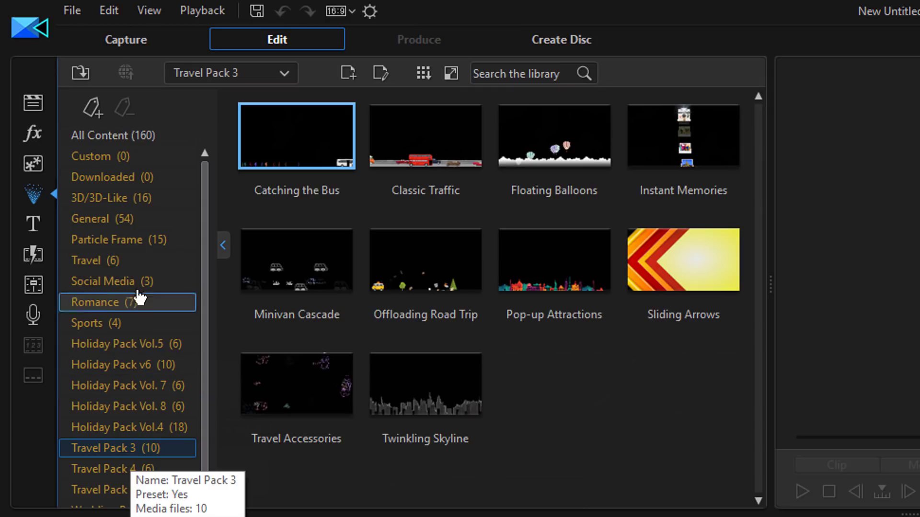
left_click(101, 142)
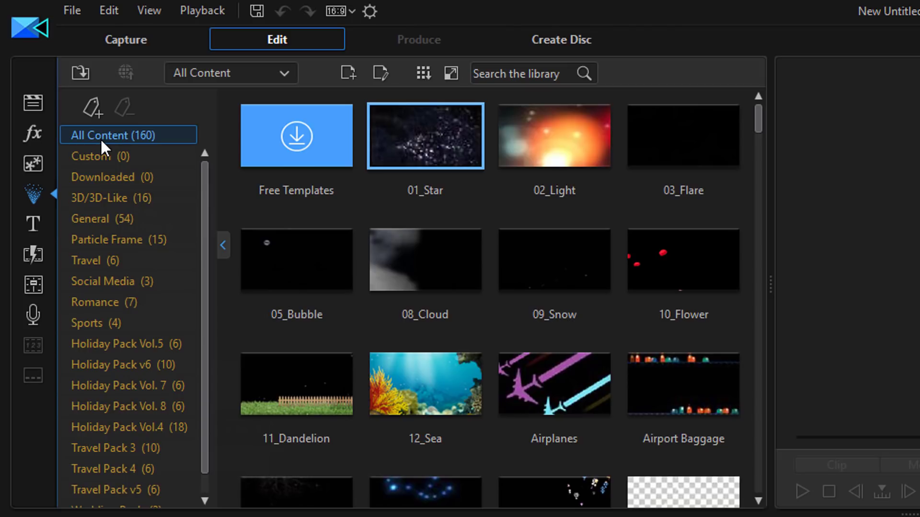
left_click(83, 71)
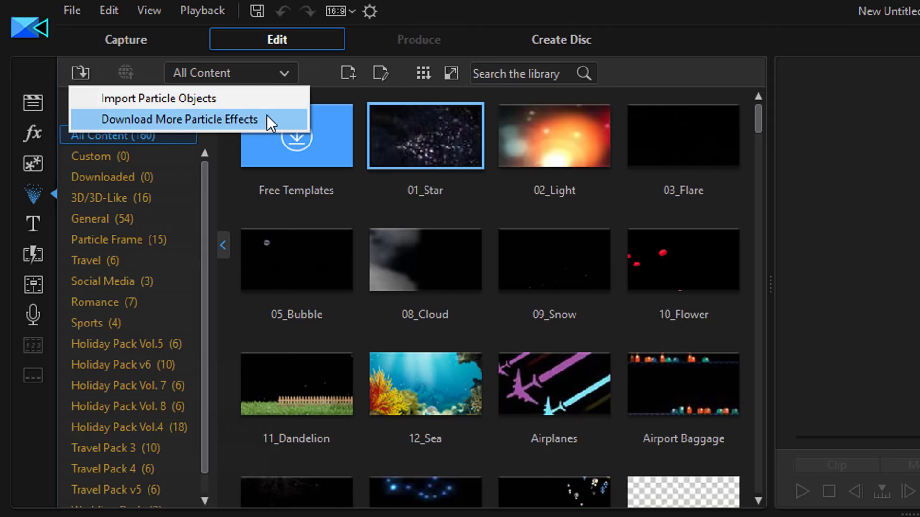
left_click(317, 80)
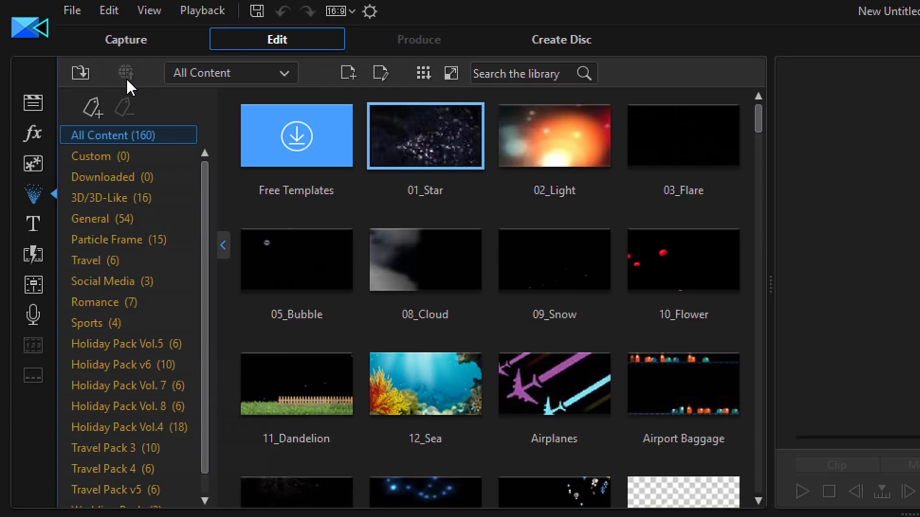
left_click(289, 72)
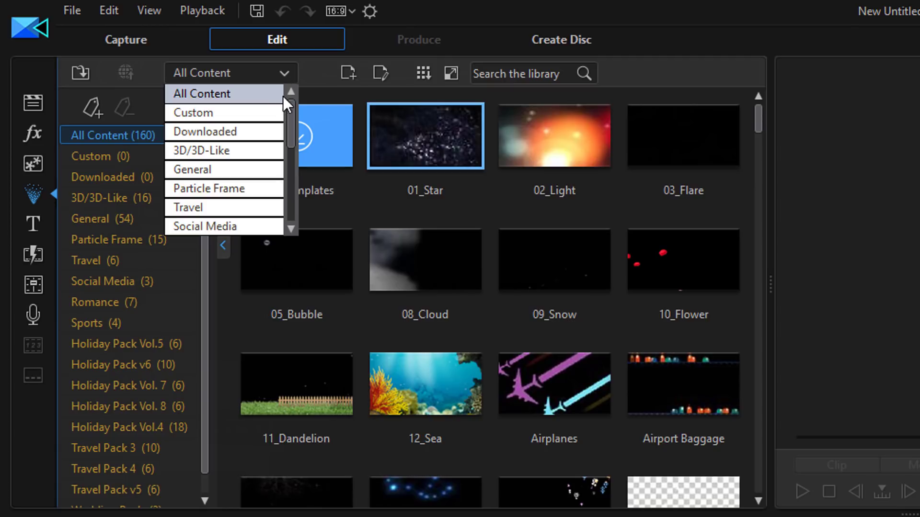
left_click_drag(291, 137, 291, 225)
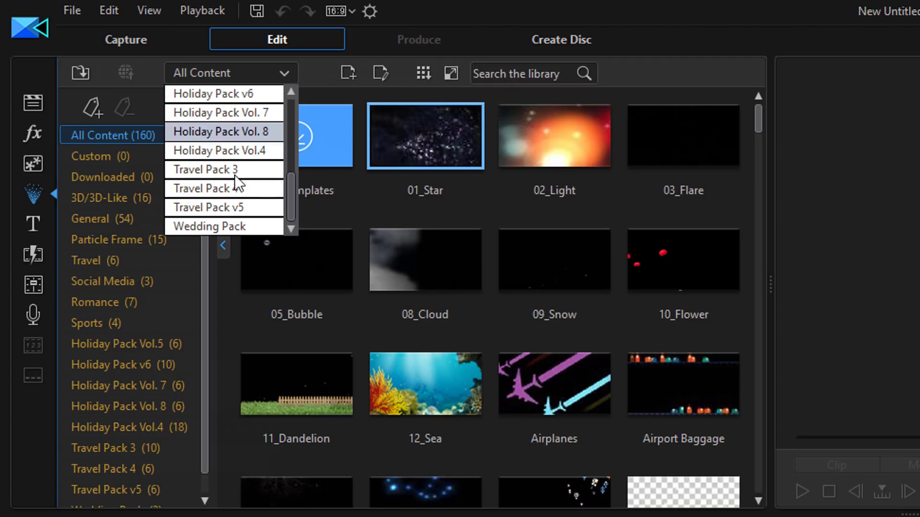
left_click_drag(293, 176, 292, 104)
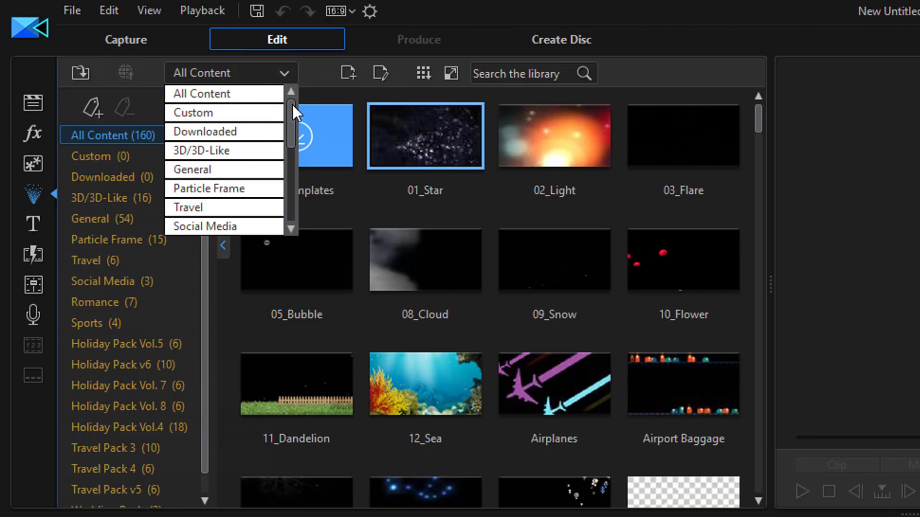
left_click(310, 73)
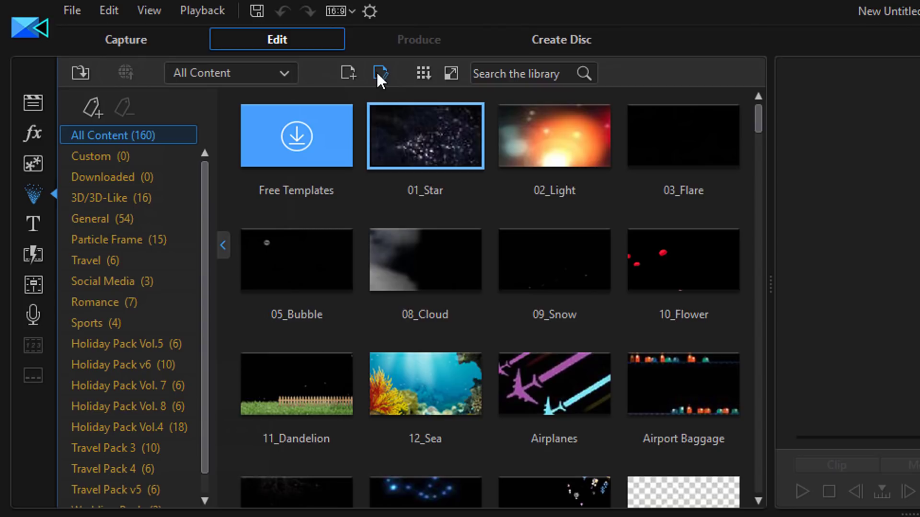
left_click(420, 81)
mouse_move(465, 100)
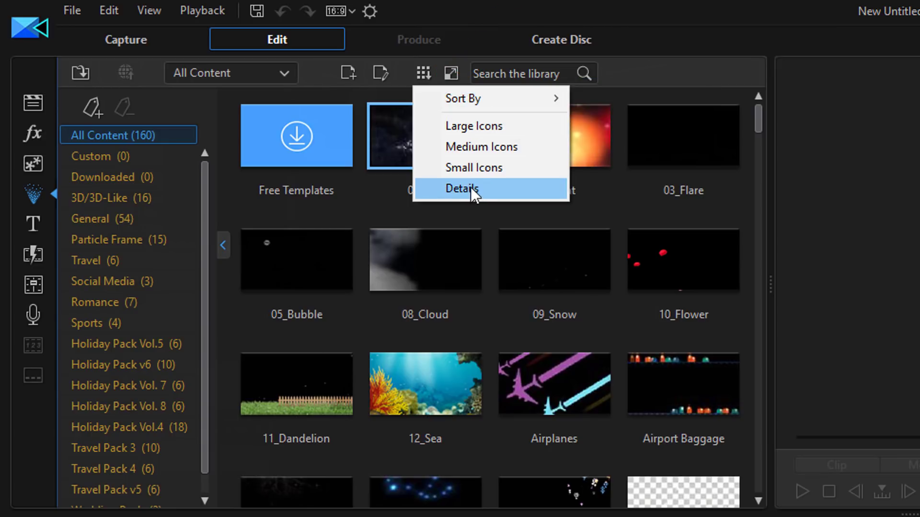
left_click(397, 78)
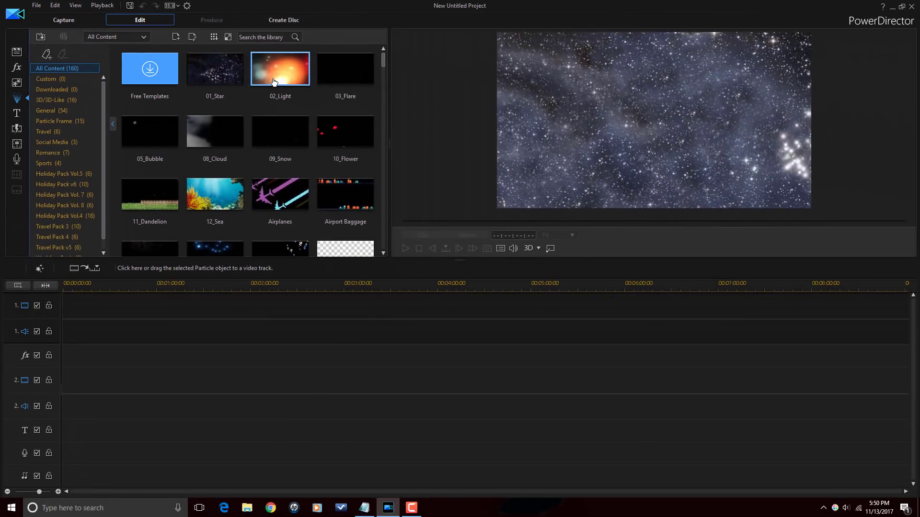
Preview the 02_Light, 03_Flare, 08_Cloud, 09_Snow and 10_Flower particles, then scroll the library down.
left_click(494, 149)
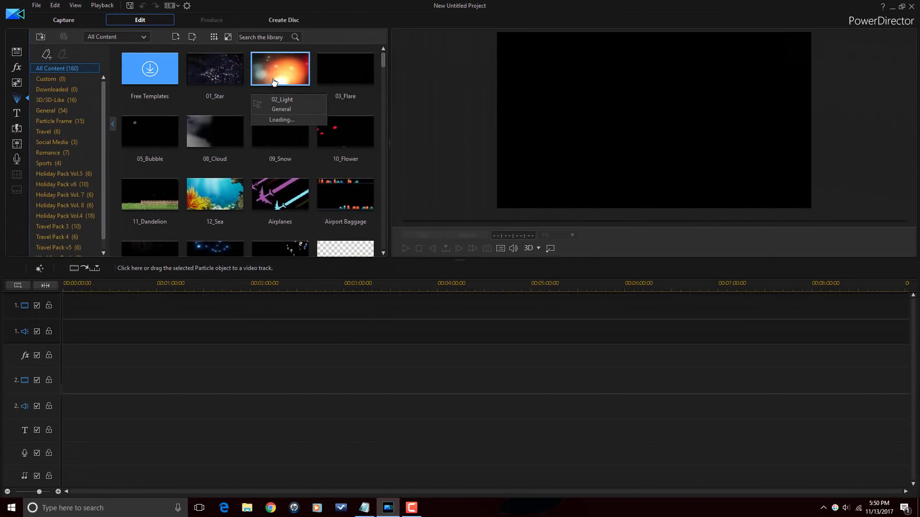
left_click(335, 81)
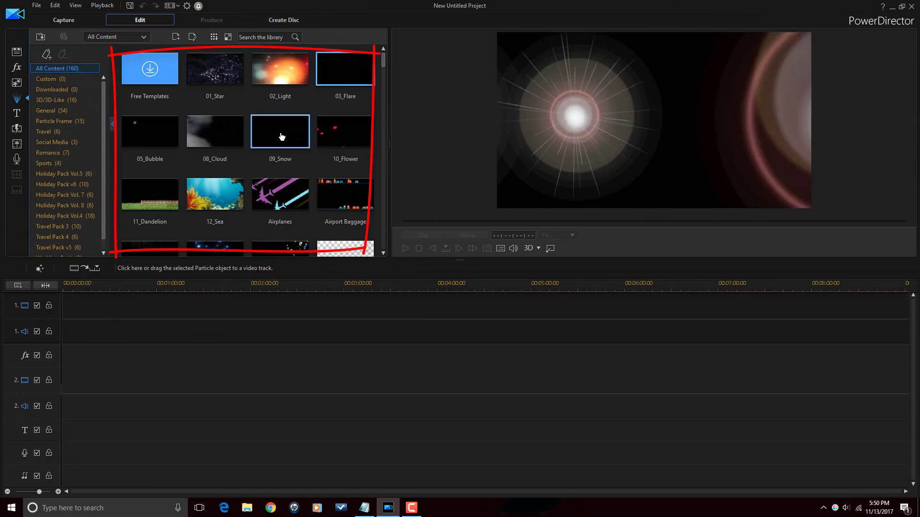
left_click(235, 137)
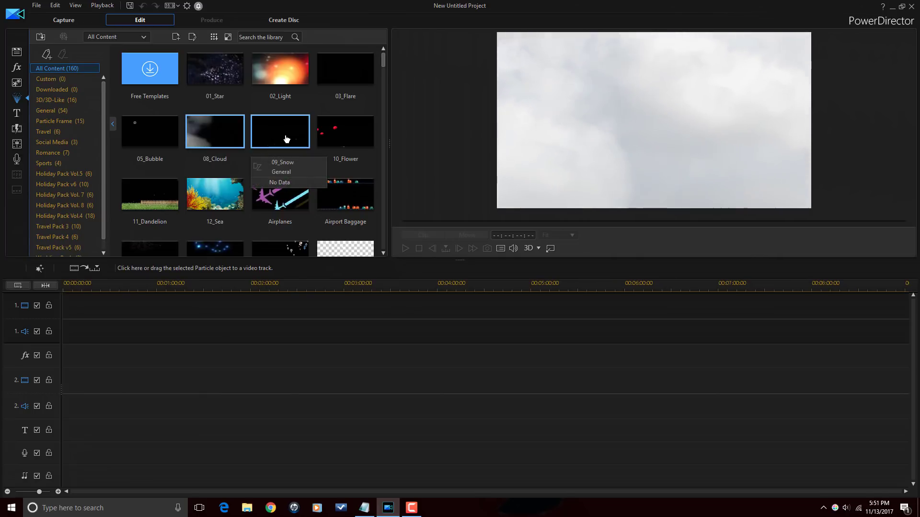
left_click(286, 139)
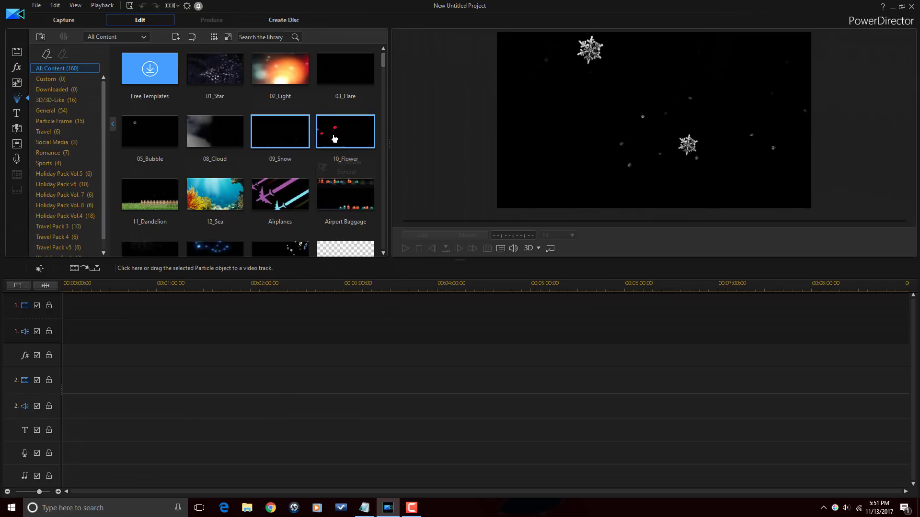
left_click(332, 139)
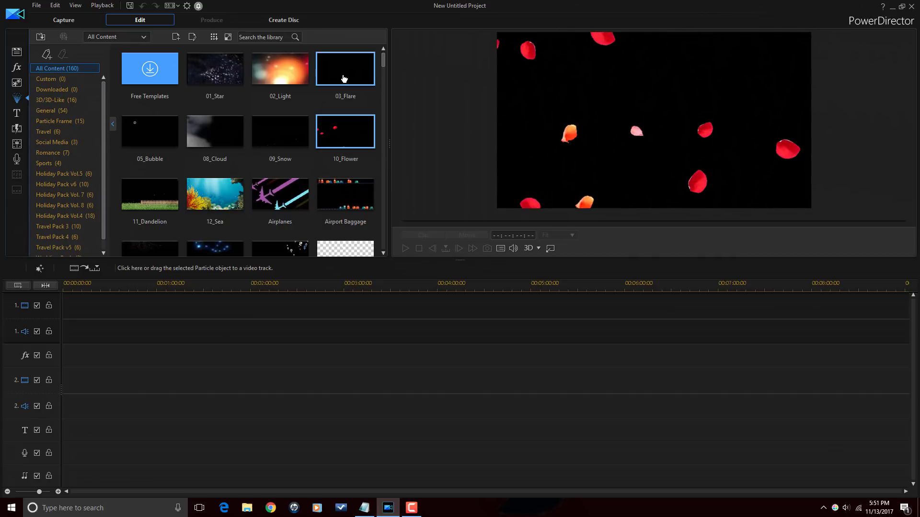
scroll(343, 108, "down", 2)
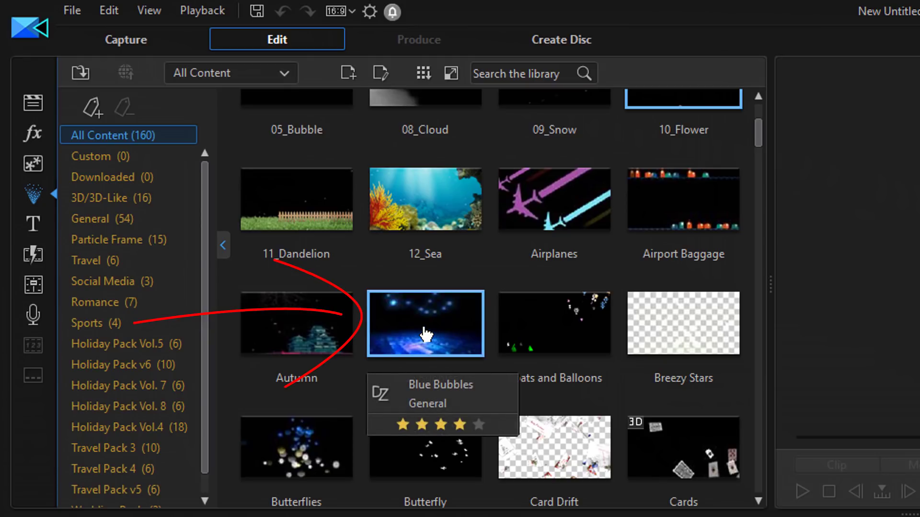
Place Blue Bubbles at the start of video track 1 and open it in the Particle Designer.
left_click_drag(425, 334, 110, 258)
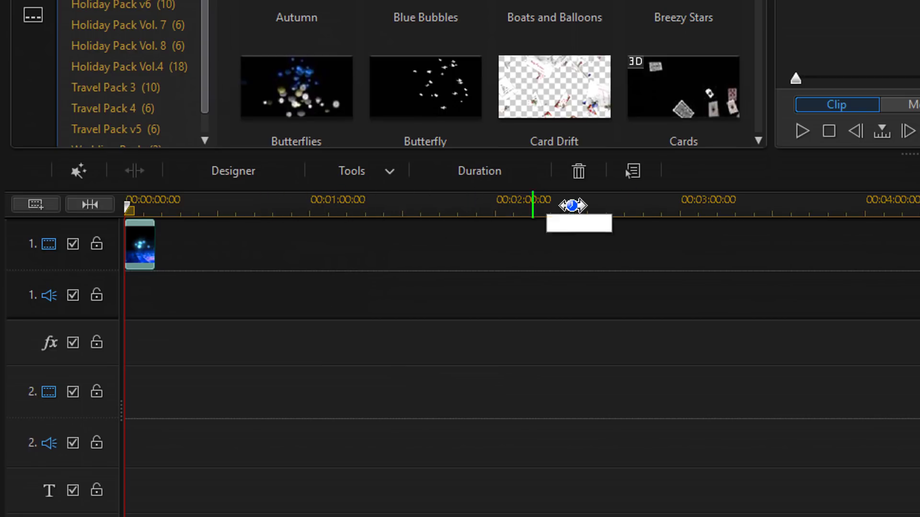
left_click(237, 171)
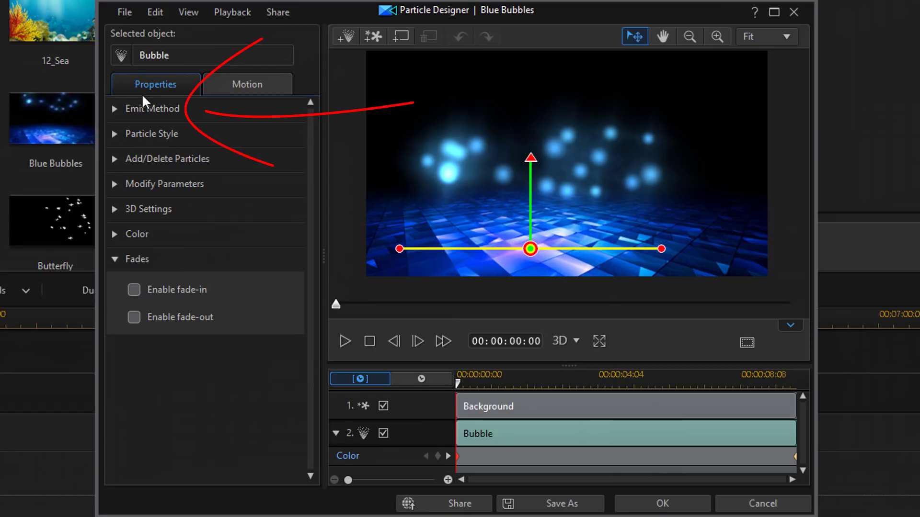
Show the Bubble's emit method choices with Line current, and preview the effect once.
left_click(113, 108)
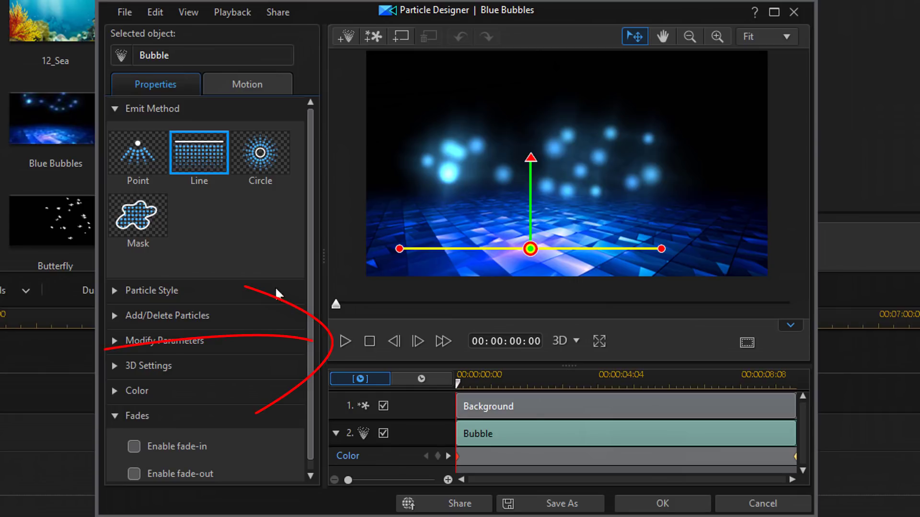
left_click(344, 344)
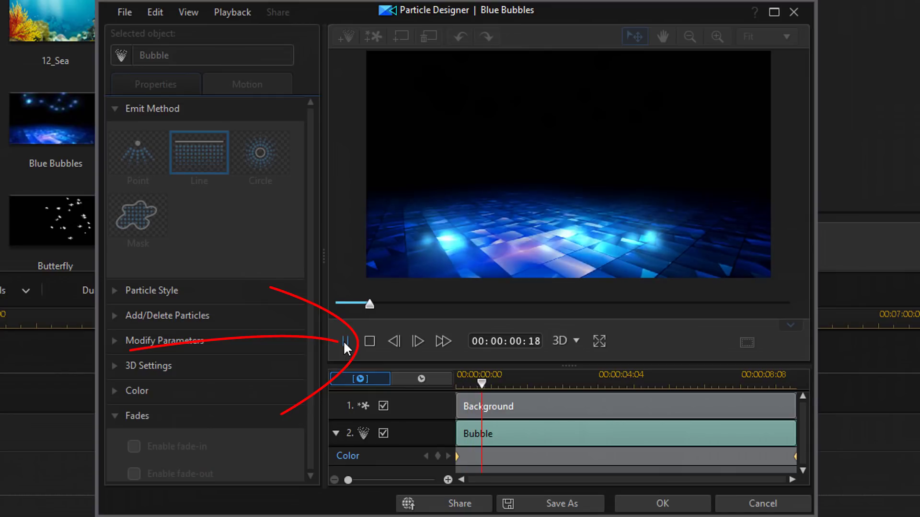
left_click(369, 341)
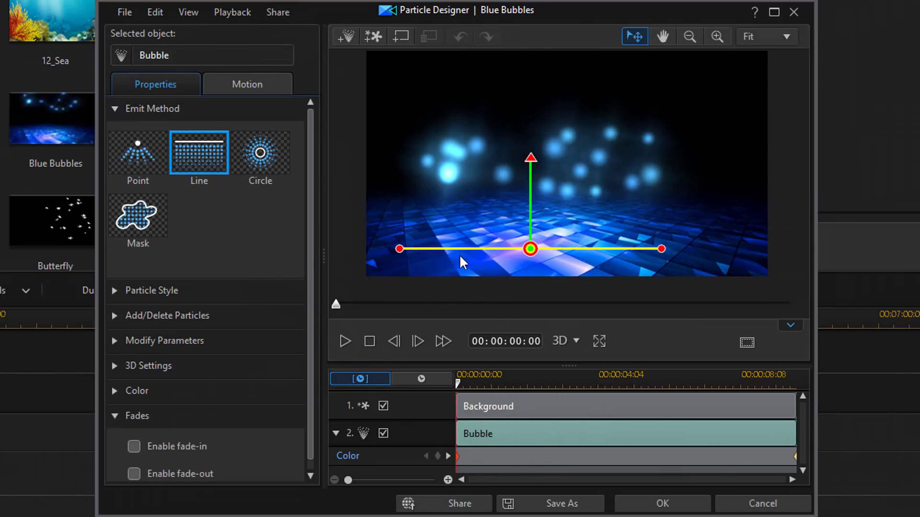
Switch the Bubble emitter to Circle and preview the result.
left_click(267, 165)
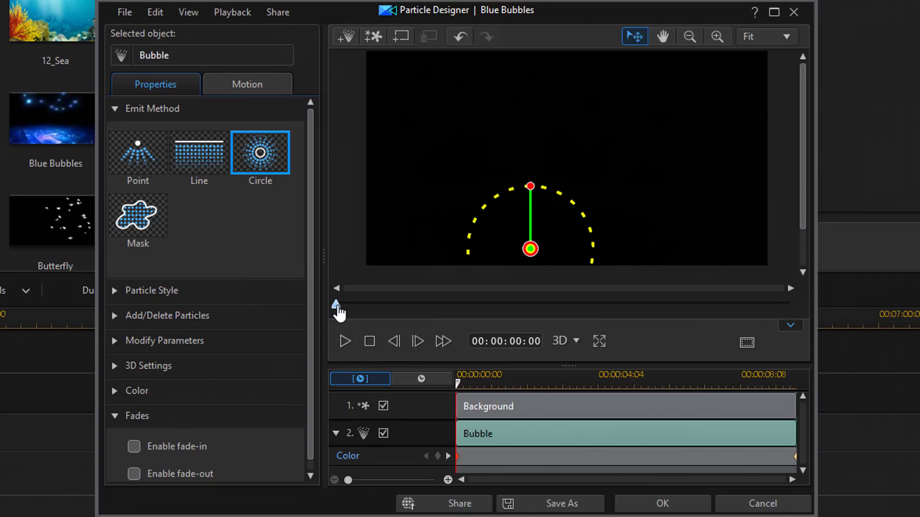
left_click(344, 342)
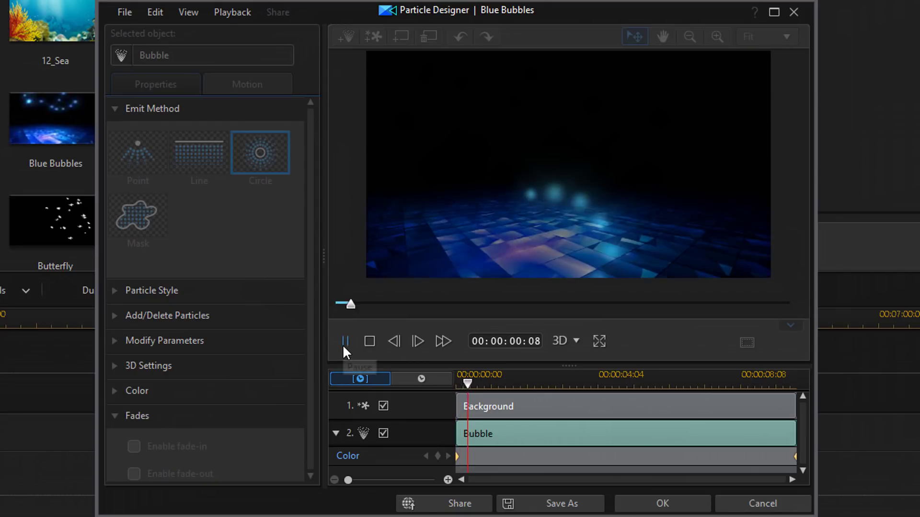
left_click(344, 342)
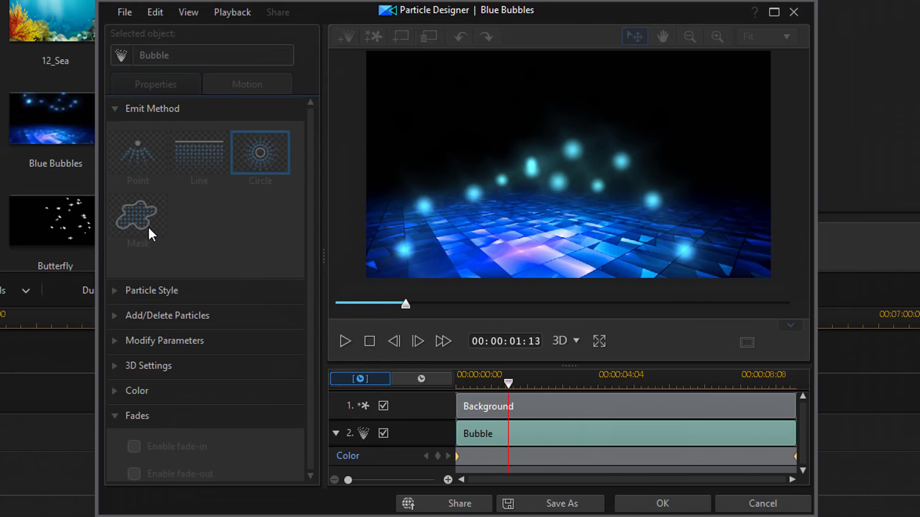
left_click(368, 341)
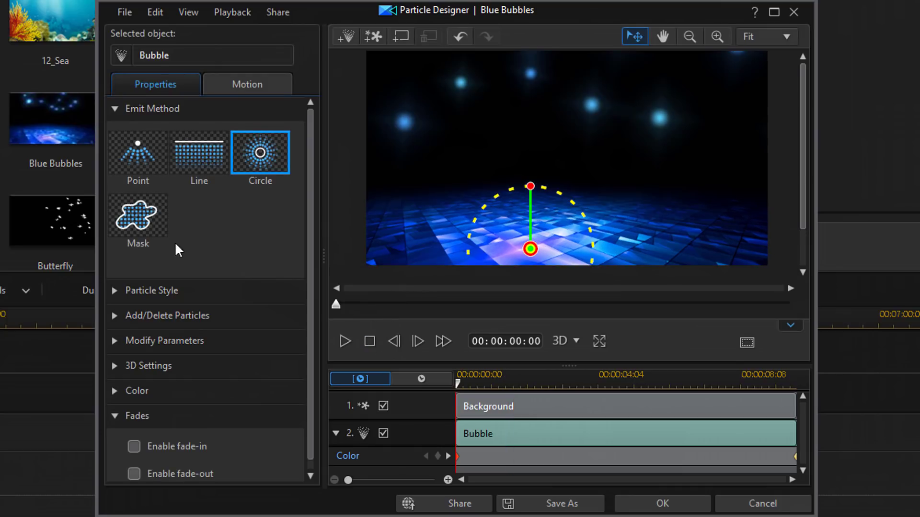
Emit the bubbles through the star-shaped Mask, preview it, then switch to the Point method.
left_click(141, 222)
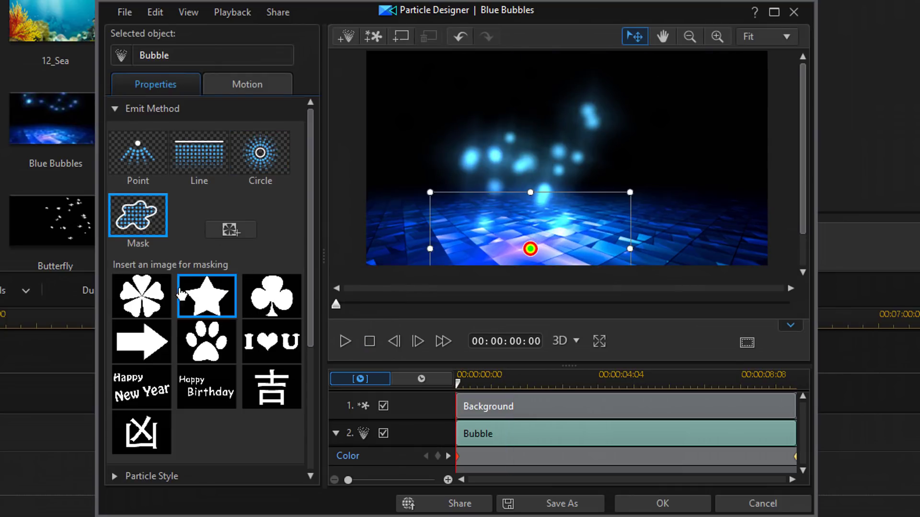
left_click(220, 304)
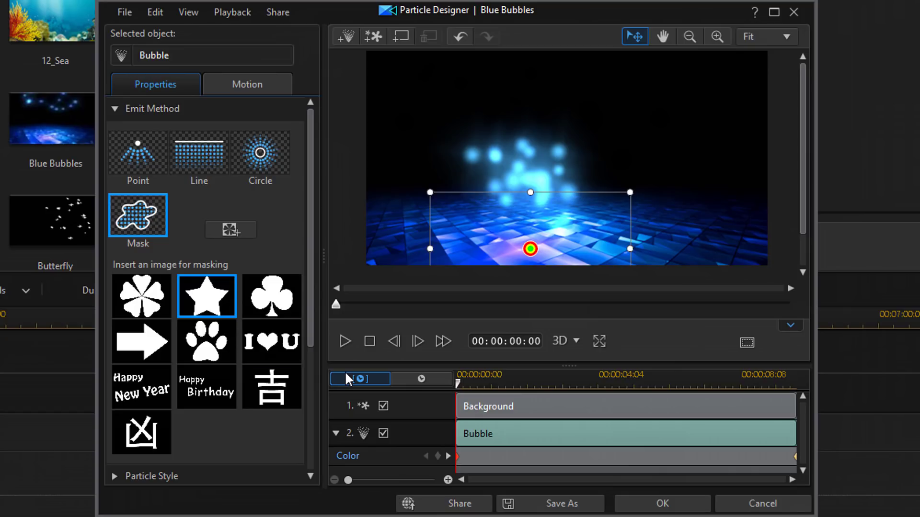
left_click(341, 342)
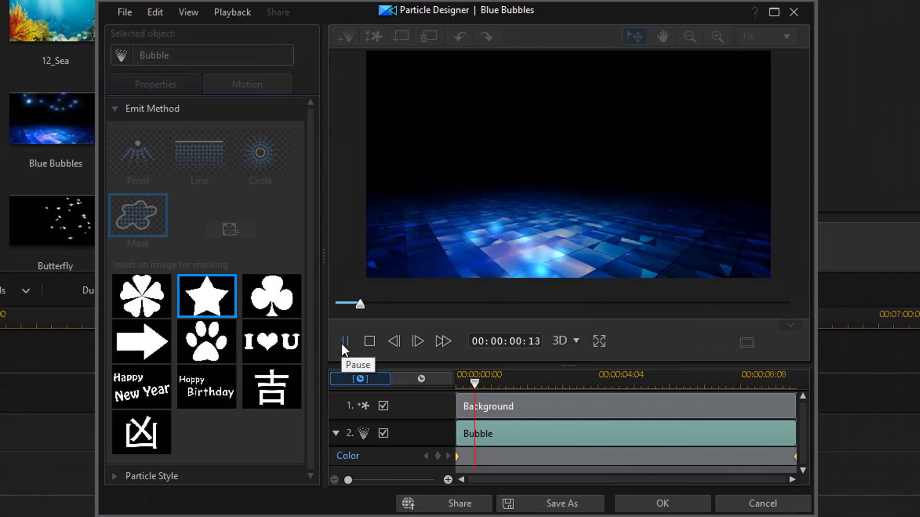
left_click(341, 342)
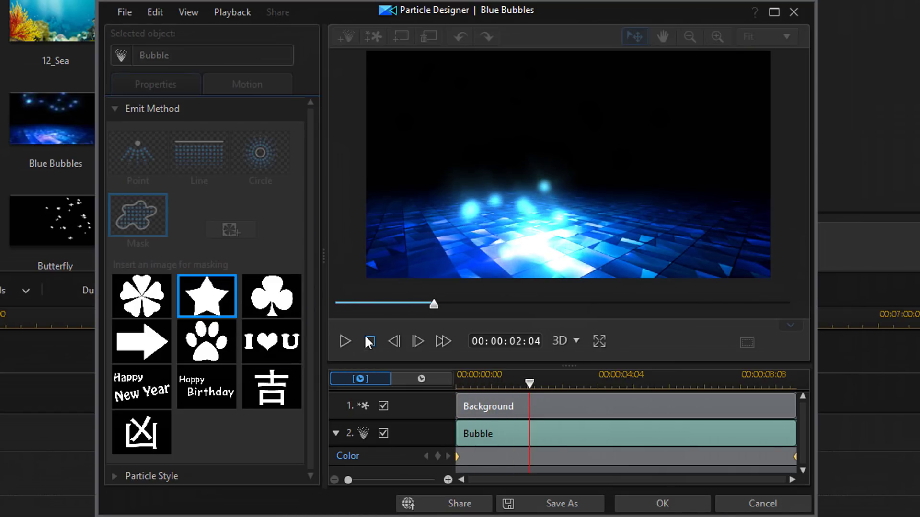
left_click(370, 341)
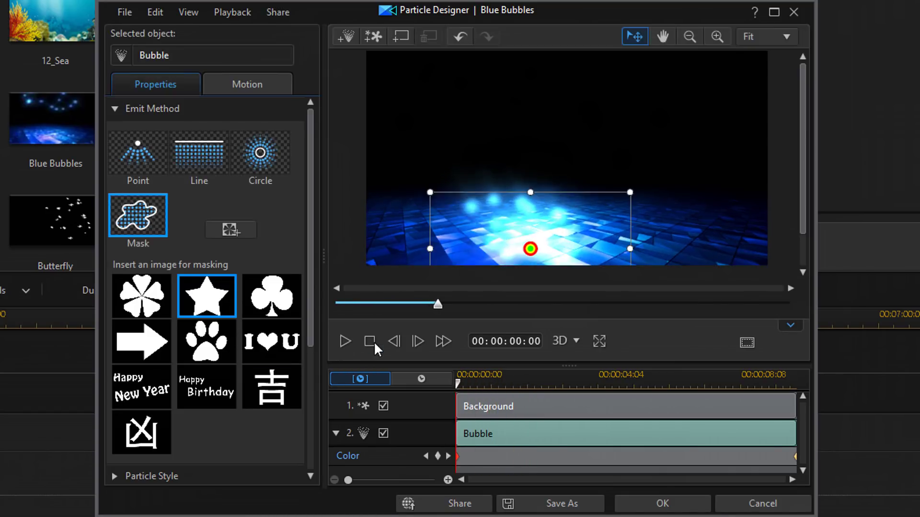
left_click(145, 149)
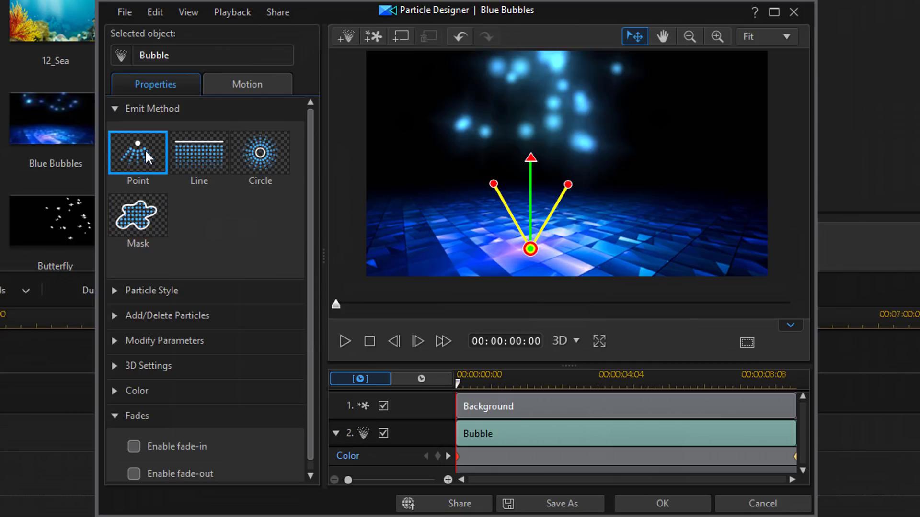
Preview the point-emitted bubbles, then move the emitter to the bottom-right of the floor.
left_click(343, 340)
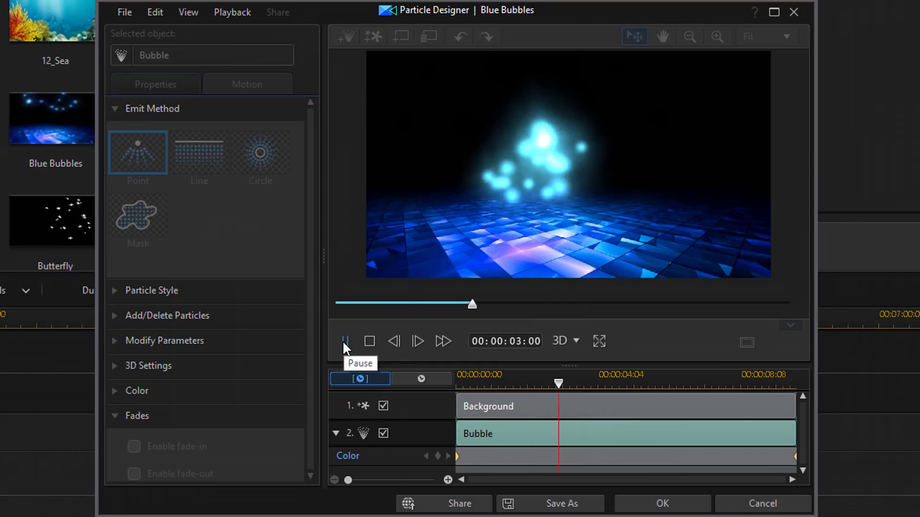
left_click(343, 341)
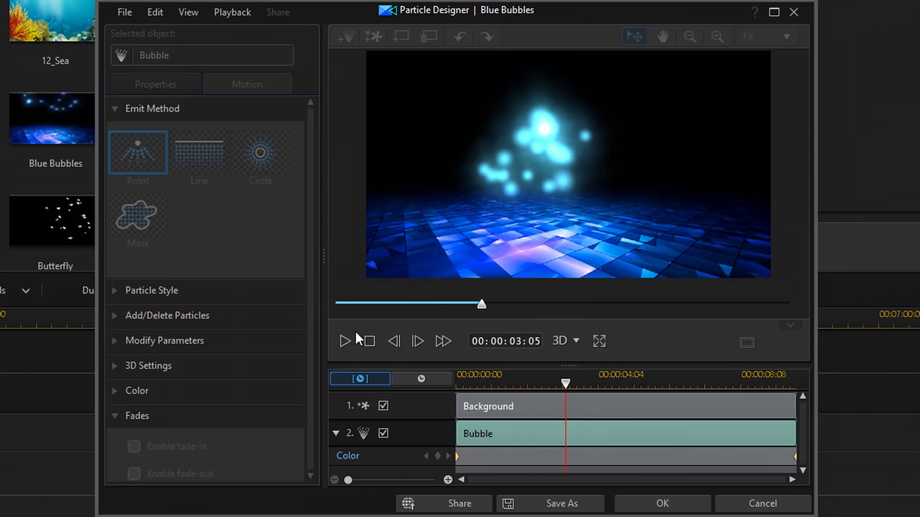
left_click(370, 342)
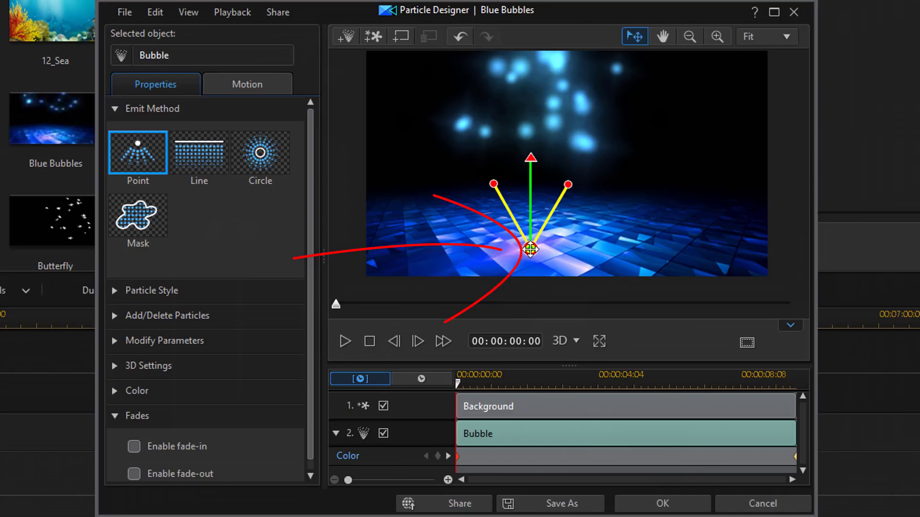
mouse_move(530, 250)
left_mouse_down()
mouse_move(750, 262)
mouse_move(768, 286)
left_mouse_up()
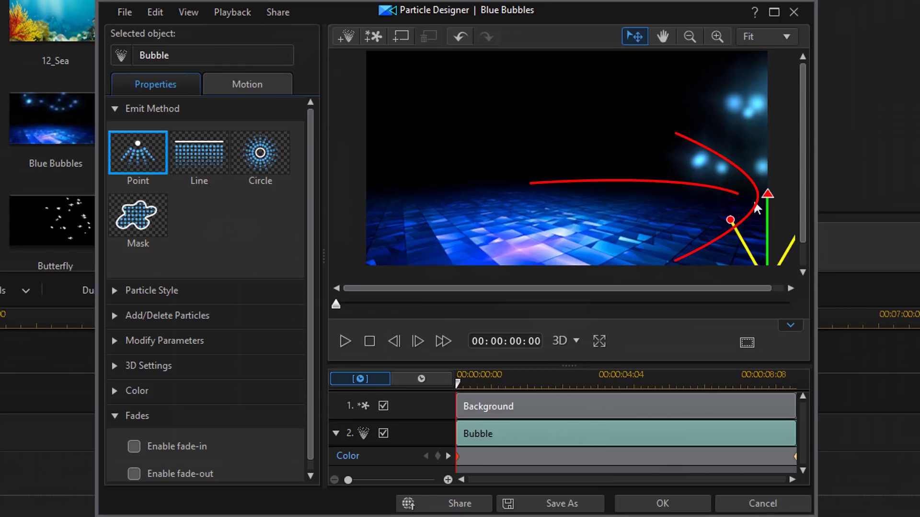
Tilt and rotate the lower-right emitter so the bubbles spray up and to the left.
left_click_drag(767, 194, 698, 201)
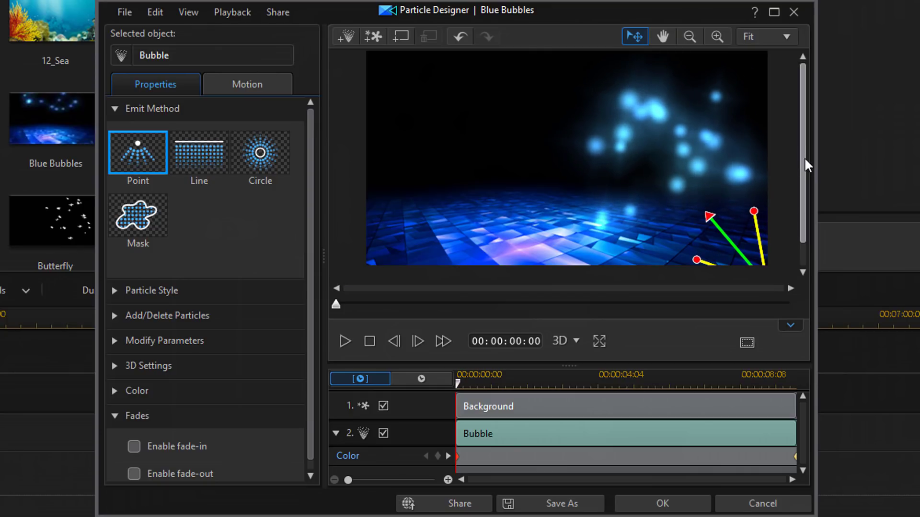
left_click_drag(804, 160, 802, 191)
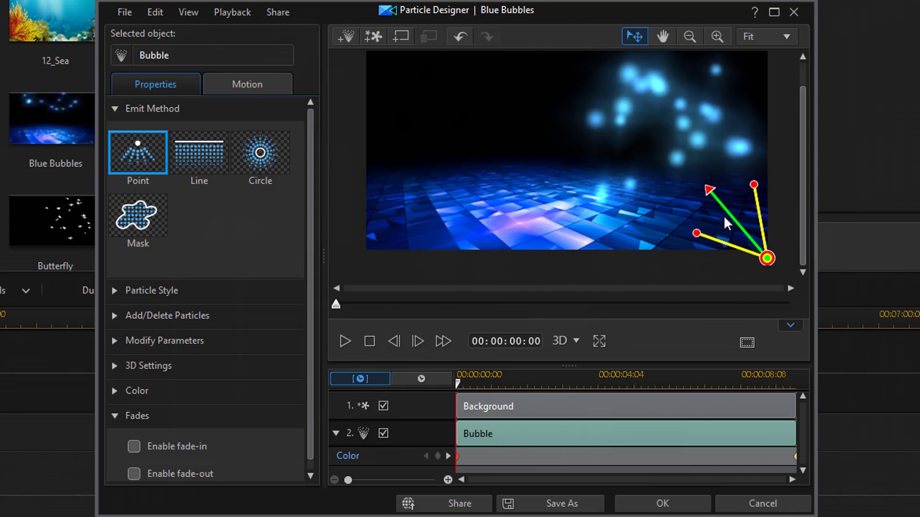
mouse_move(695, 232)
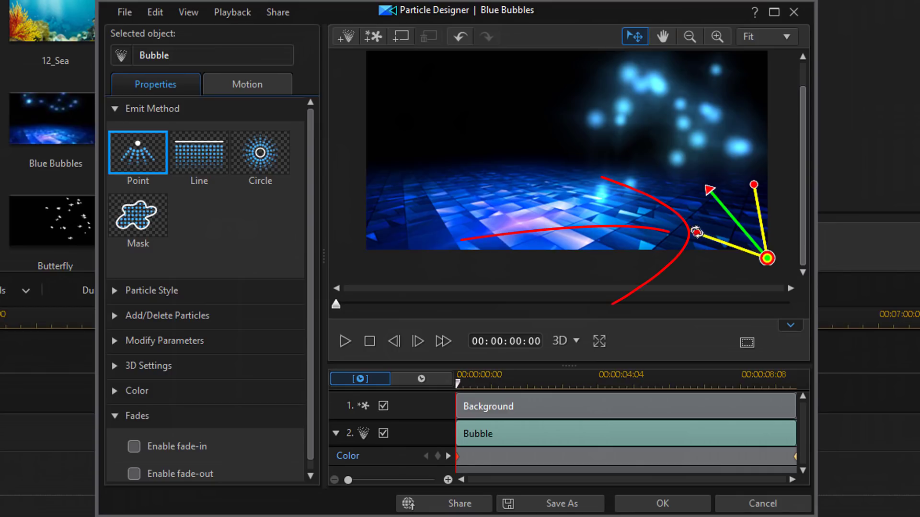
left_click_drag(695, 234, 646, 245)
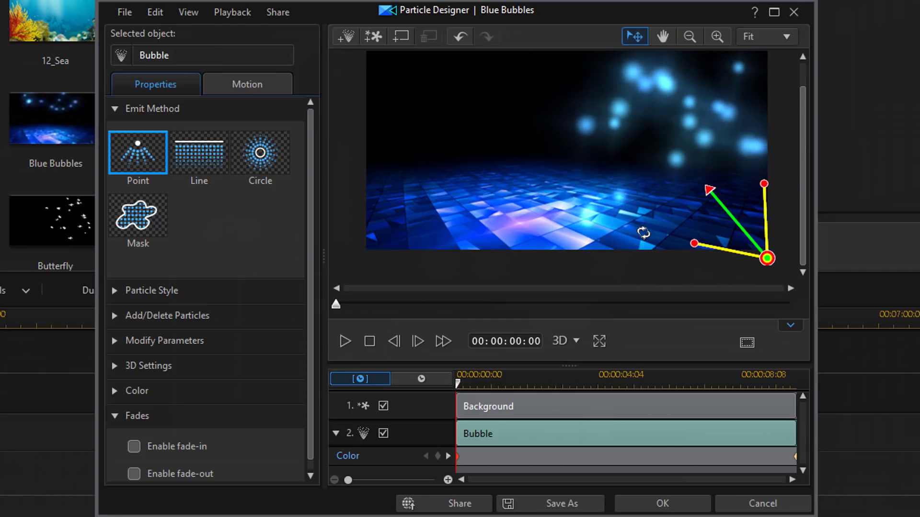
left_click_drag(642, 222, 642, 222)
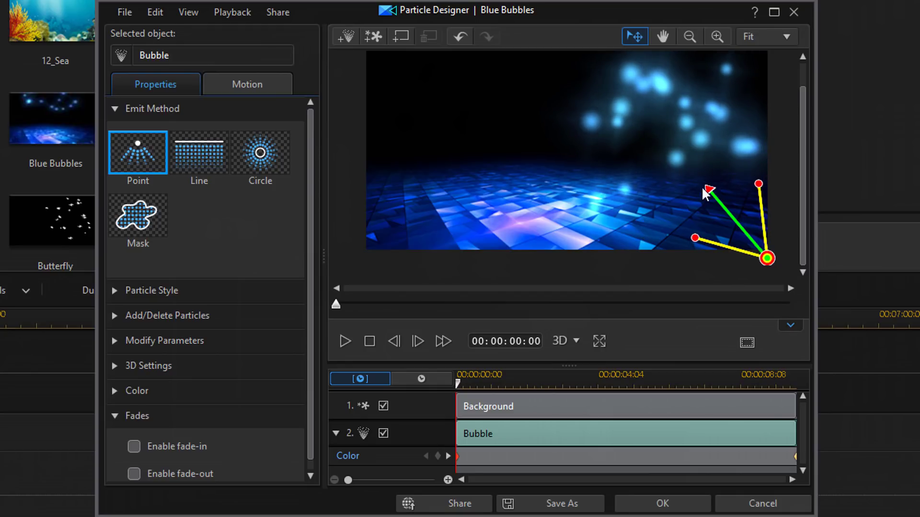
left_click_drag(703, 192, 706, 191)
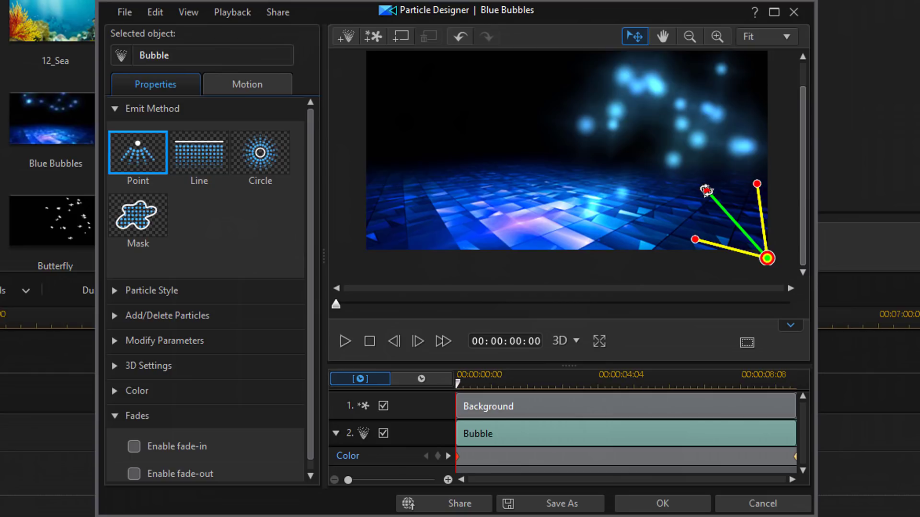
left_click_drag(707, 190, 708, 192)
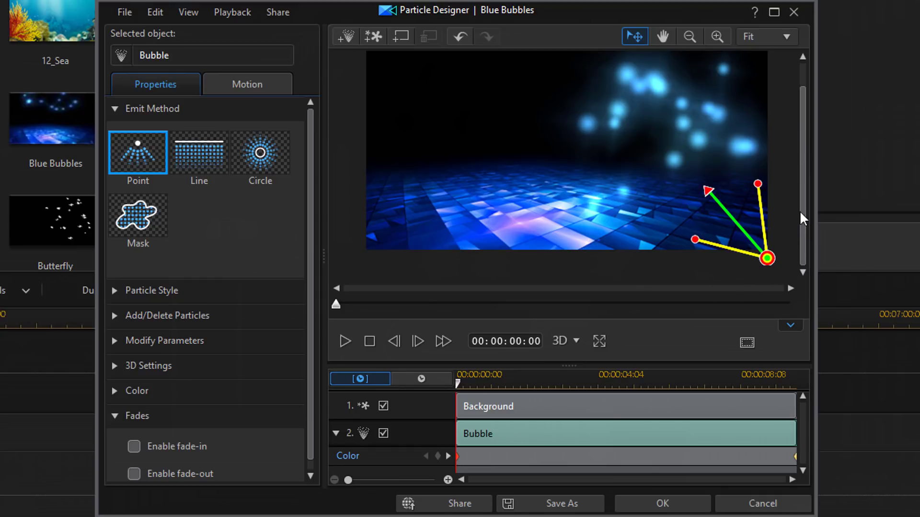
left_click_drag(801, 214, 810, 185)
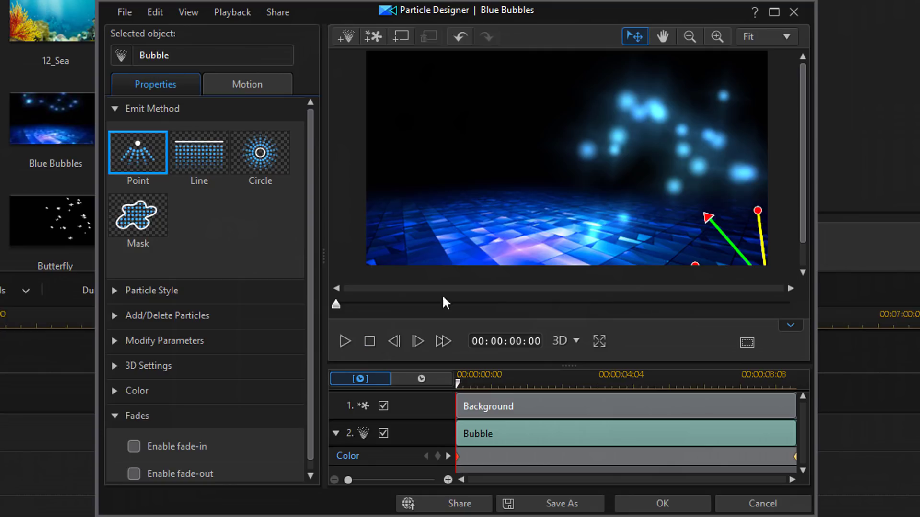
left_click(343, 343)
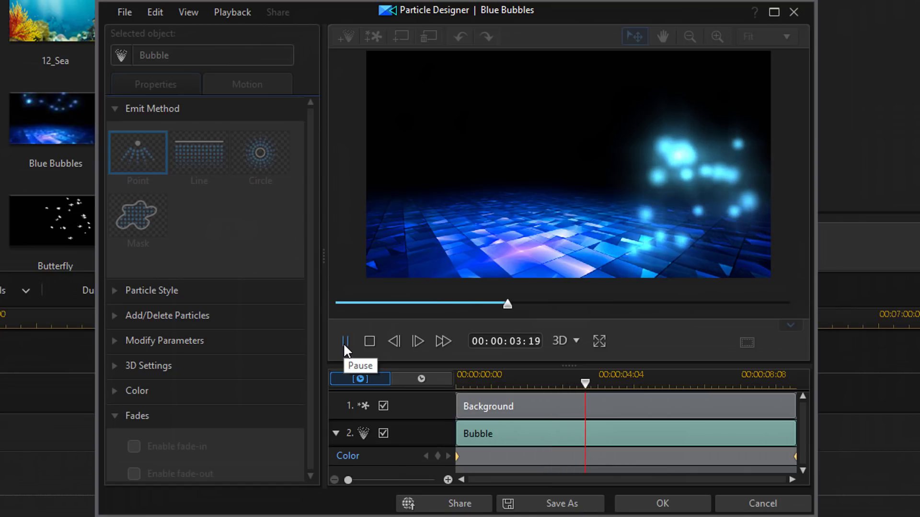
left_click(343, 343)
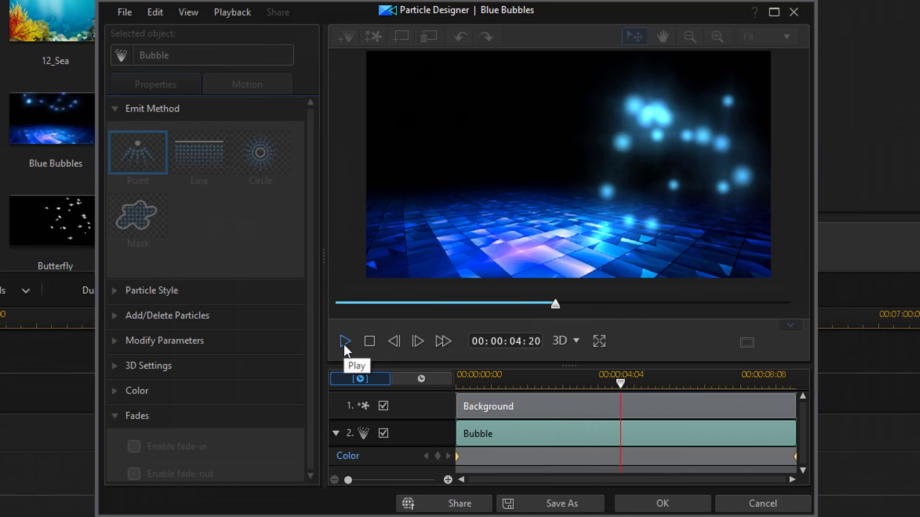
left_click(369, 340)
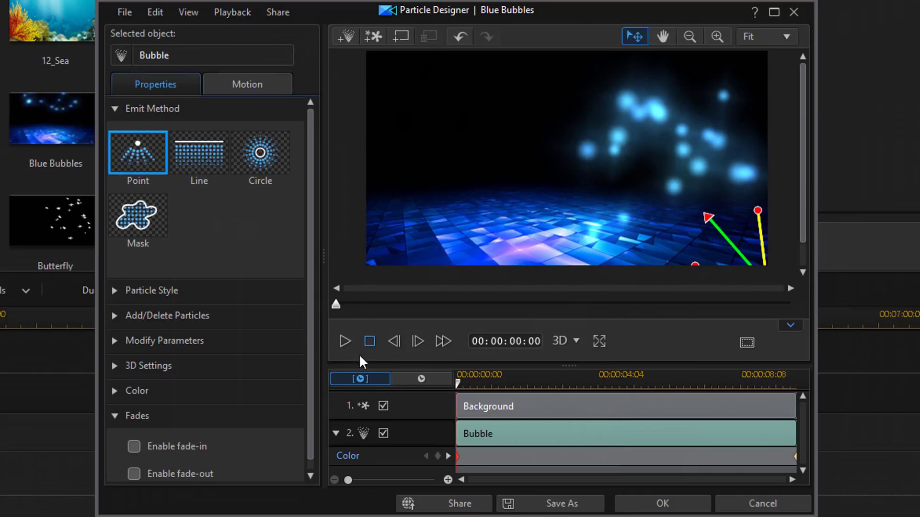
left_click(115, 108)
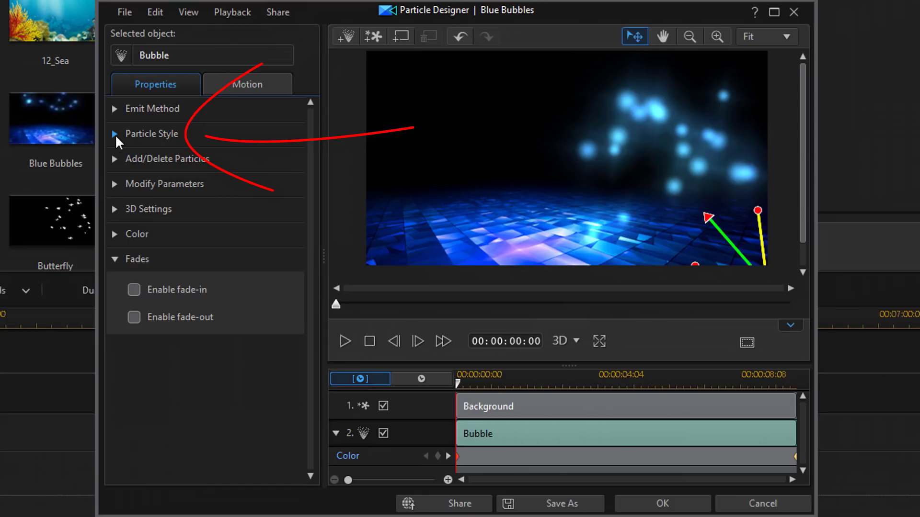
Expand Particle Style and preview the Ball and Spread styles in turn.
left_click(115, 134)
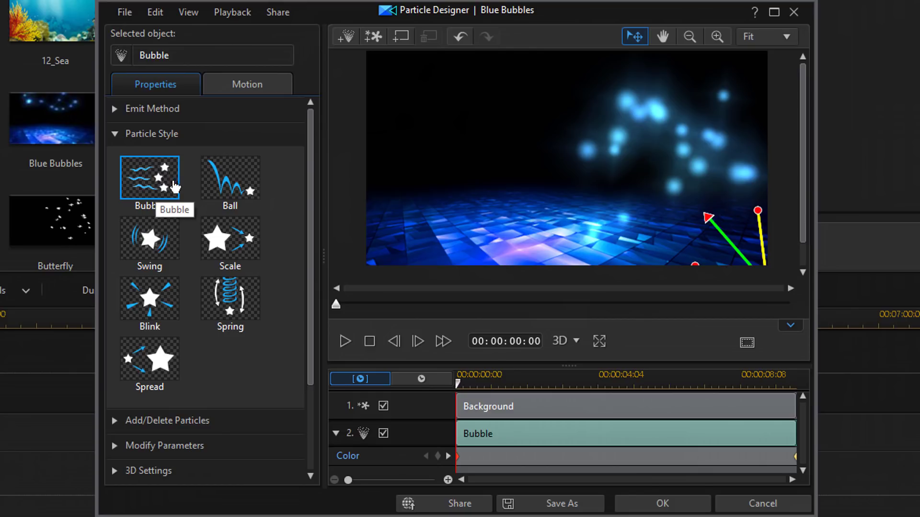
left_click(234, 187)
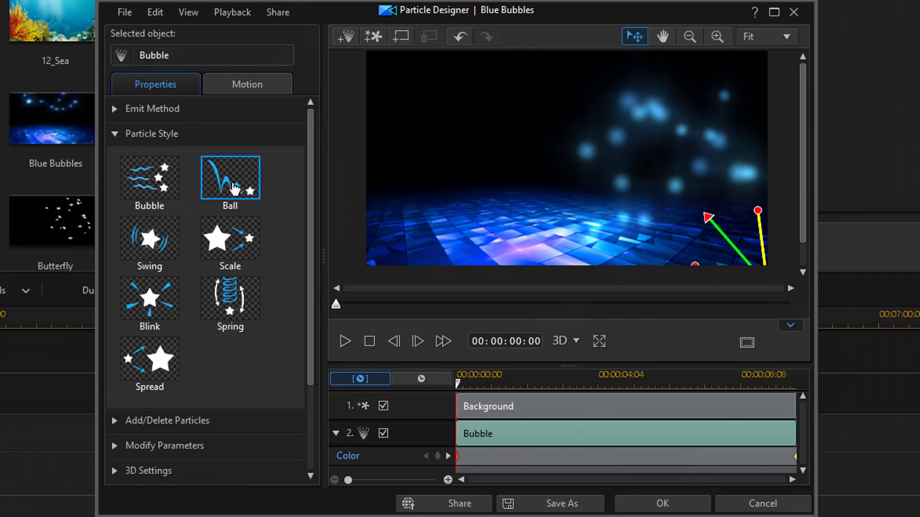
left_click(345, 341)
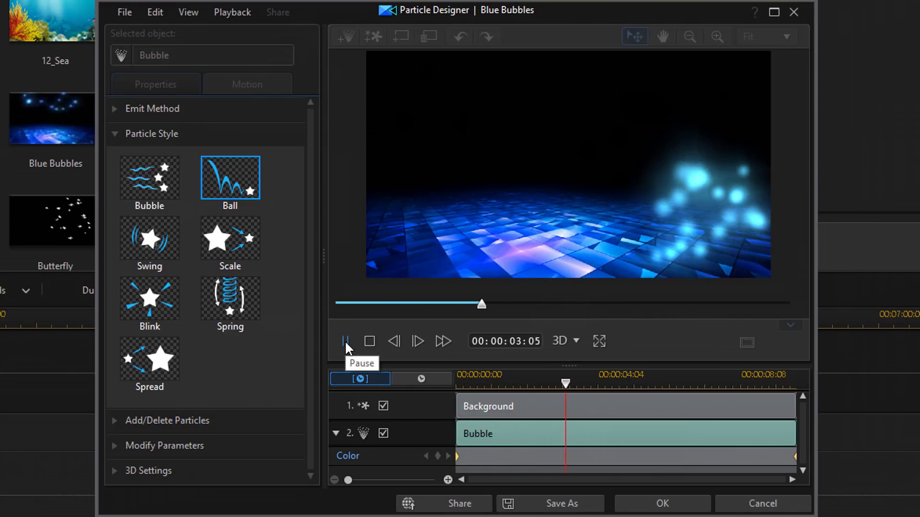
left_click(345, 341)
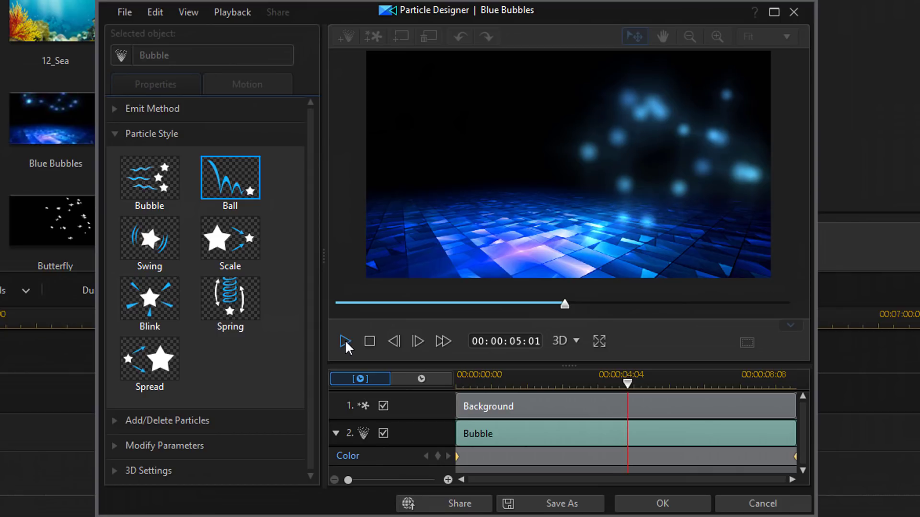
left_click(368, 342)
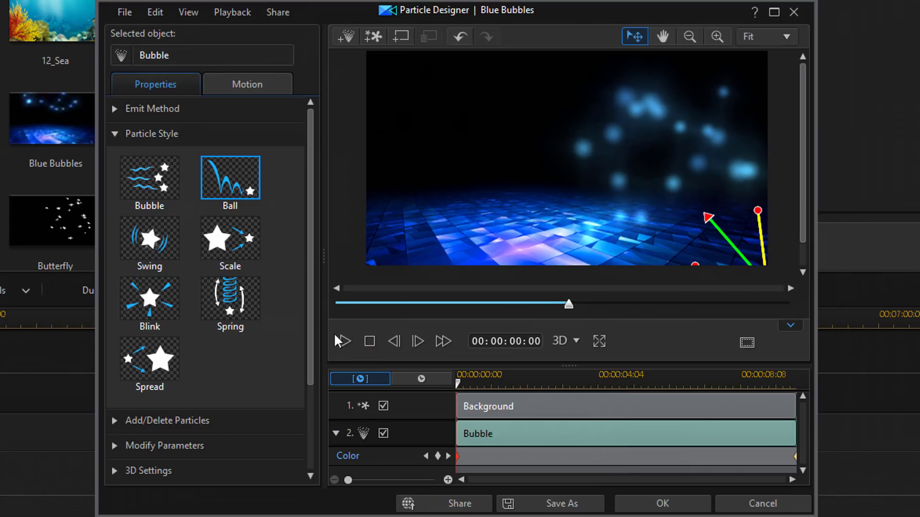
left_click(149, 359)
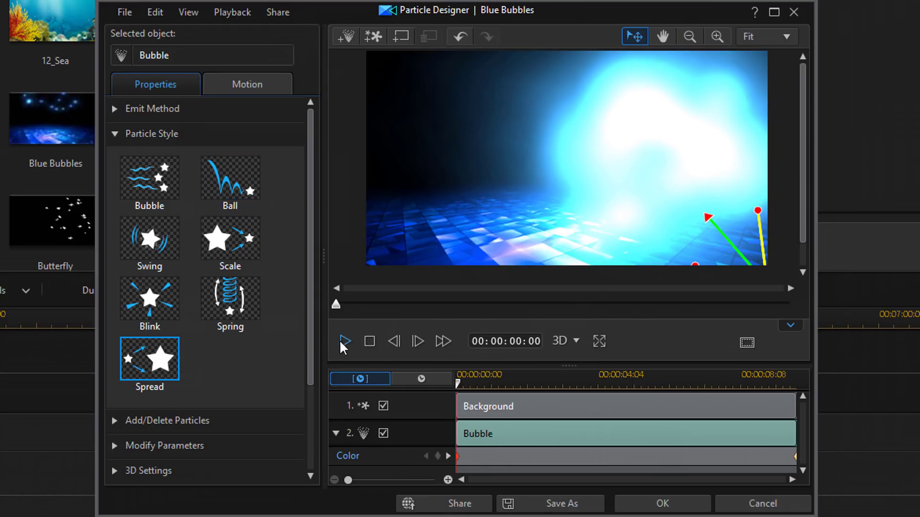
left_click(344, 341)
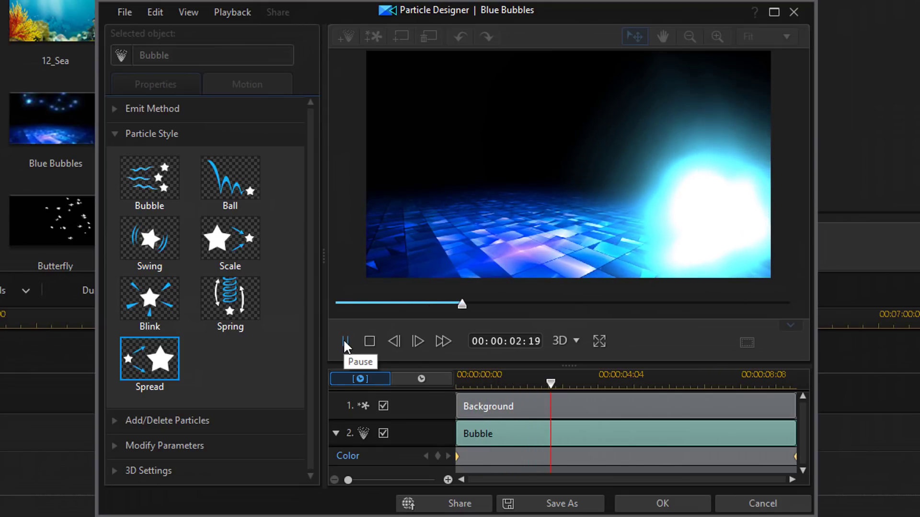
left_click(344, 341)
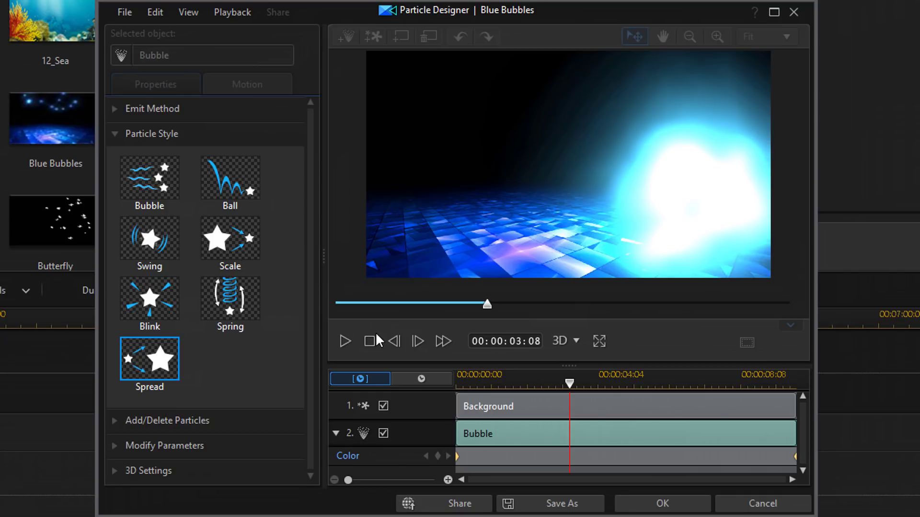
left_click(370, 340)
Set the particle style to Scale, preview it, and collapse the style options.
left_click(218, 243)
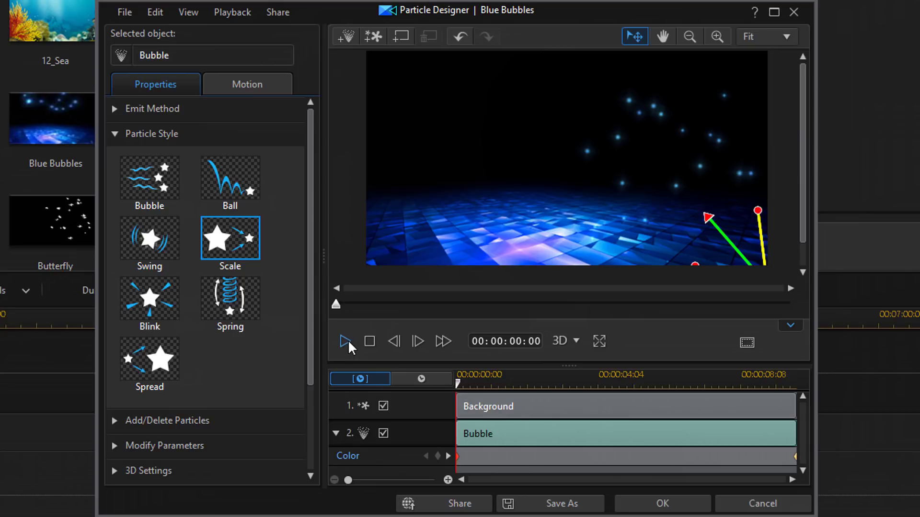
left_click(347, 340)
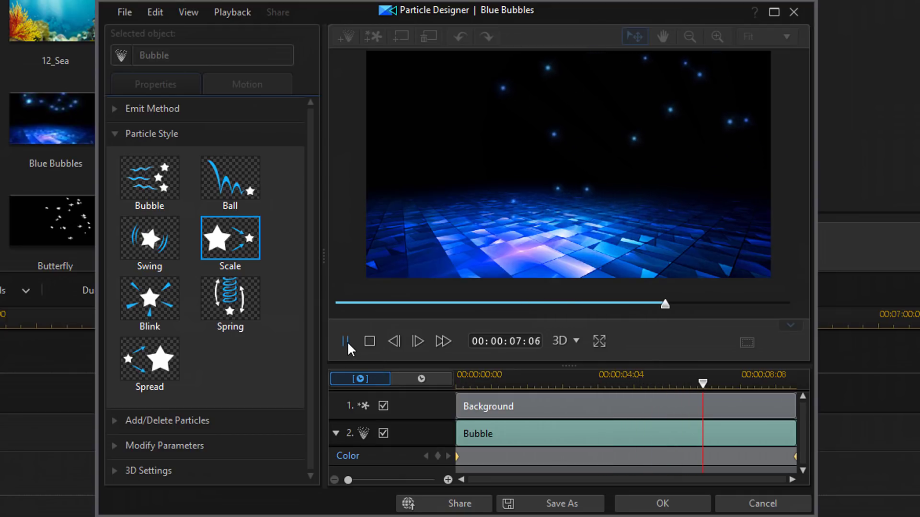
left_click(345, 341)
left_click(369, 341)
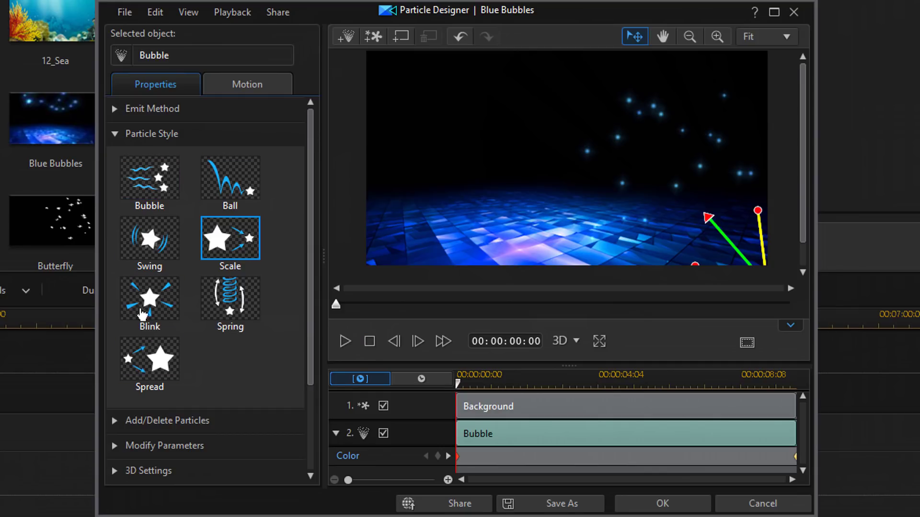
left_click(117, 128)
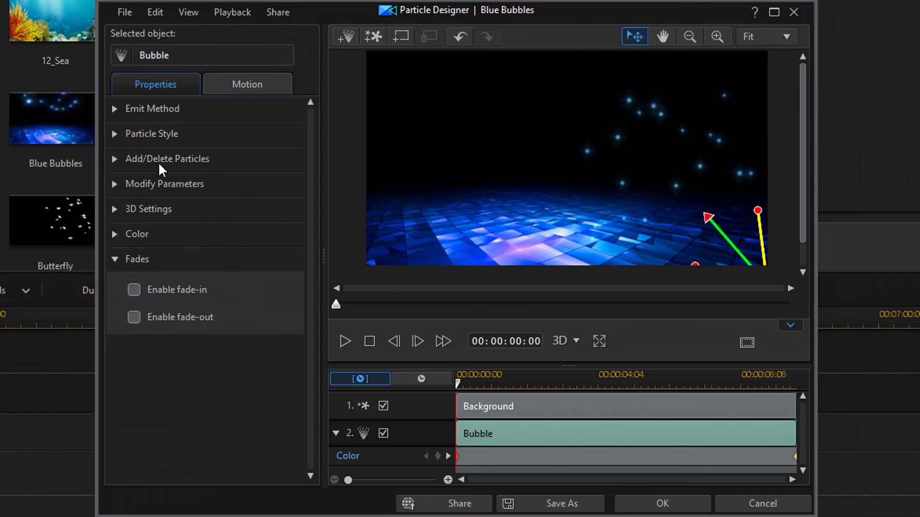
Expand Add/Delete Particles and bring up the insert-particle-image choices.
left_click(115, 159)
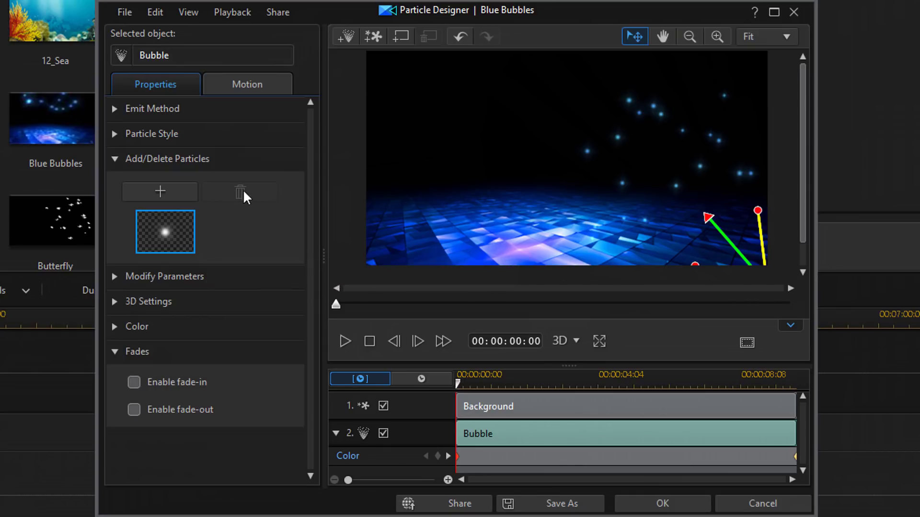
left_click(158, 192)
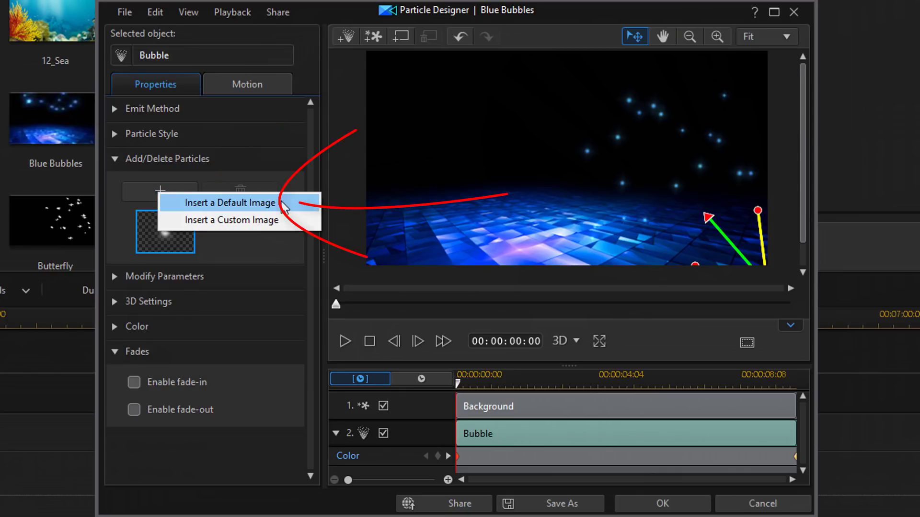
Insert the default image football-1.png as an additional Bubble particle.
left_click(283, 204)
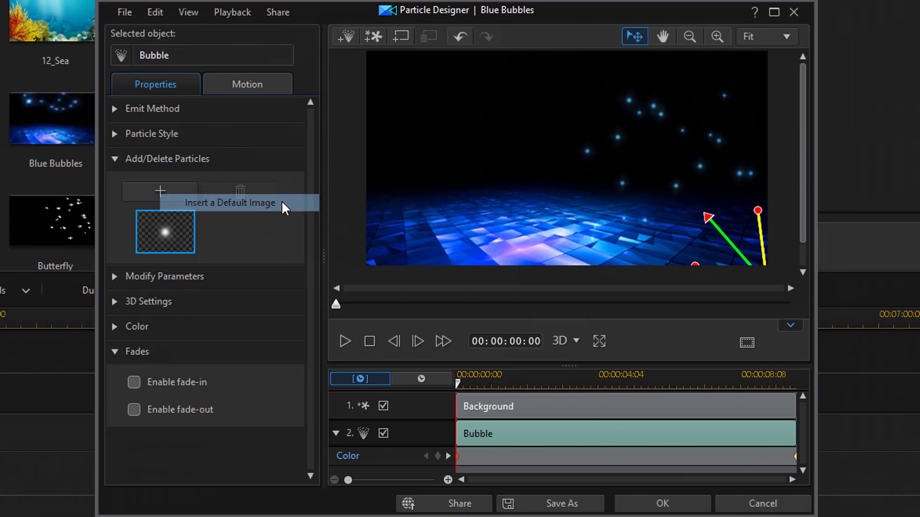
scroll(685, 282, "down", 1)
scroll(685, 282, "down", 1)
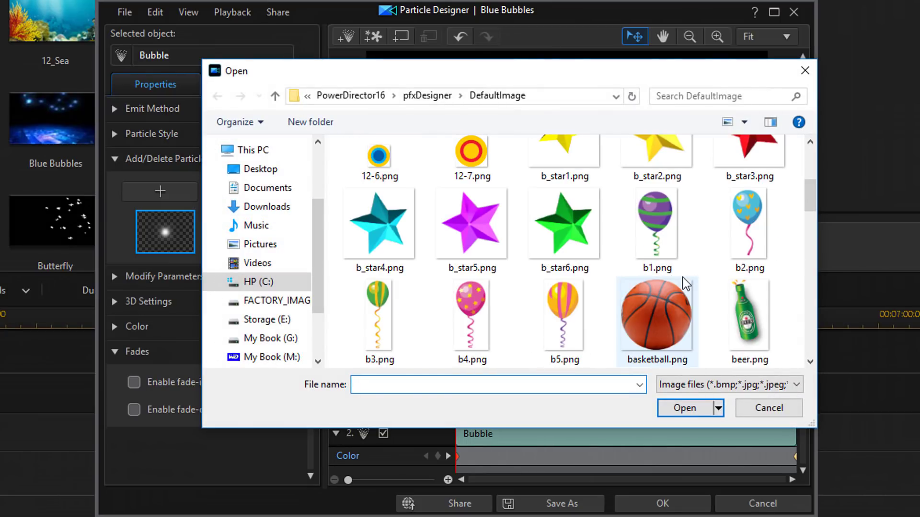
scroll(684, 283, "down", 2)
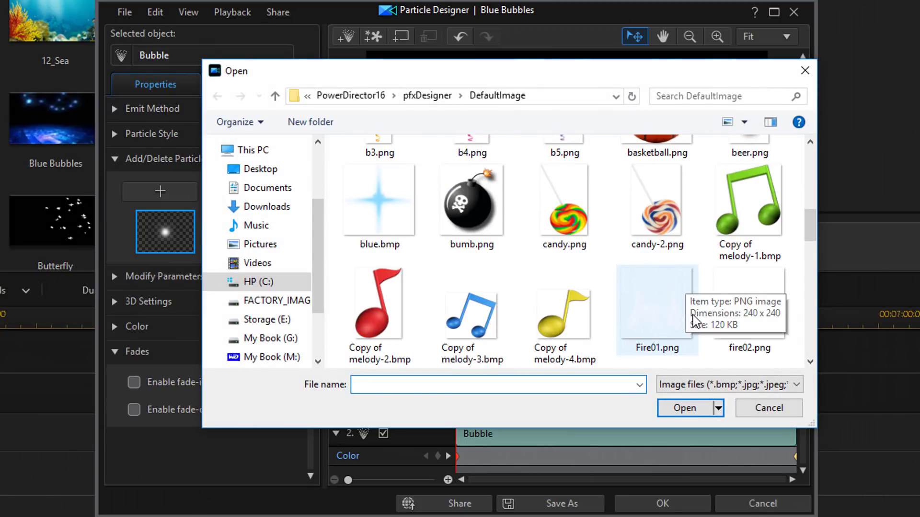
scroll(701, 318, "down", 2)
left_click(485, 243)
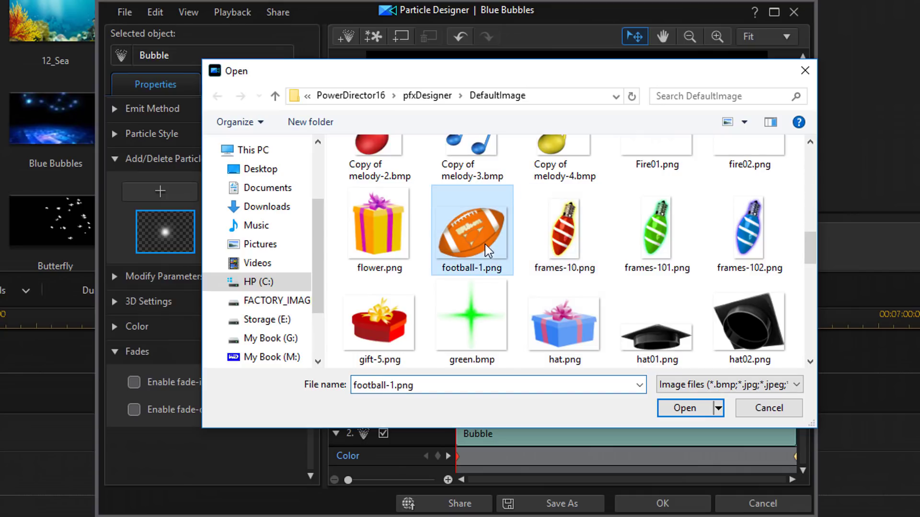
left_click(684, 408)
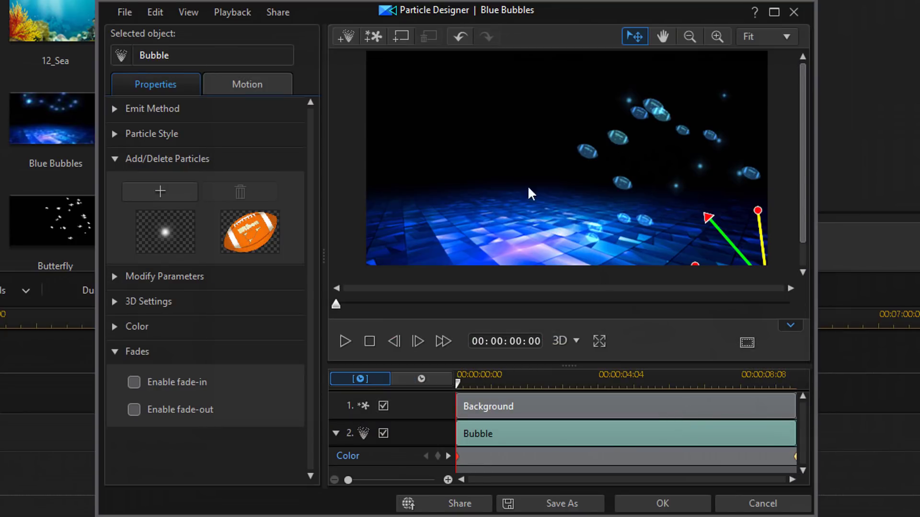
Delete the football particle thumbnail and collapse the Add/Delete Particles section.
left_click(246, 240)
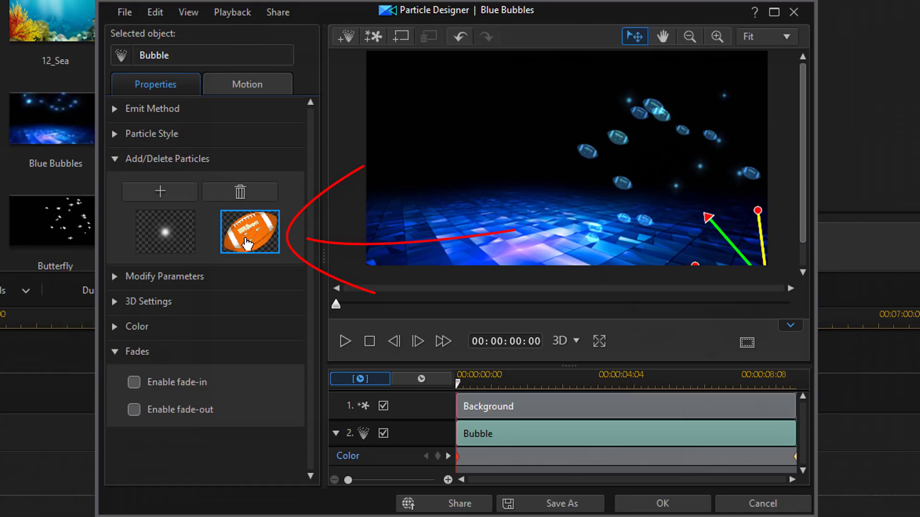
left_click(240, 194)
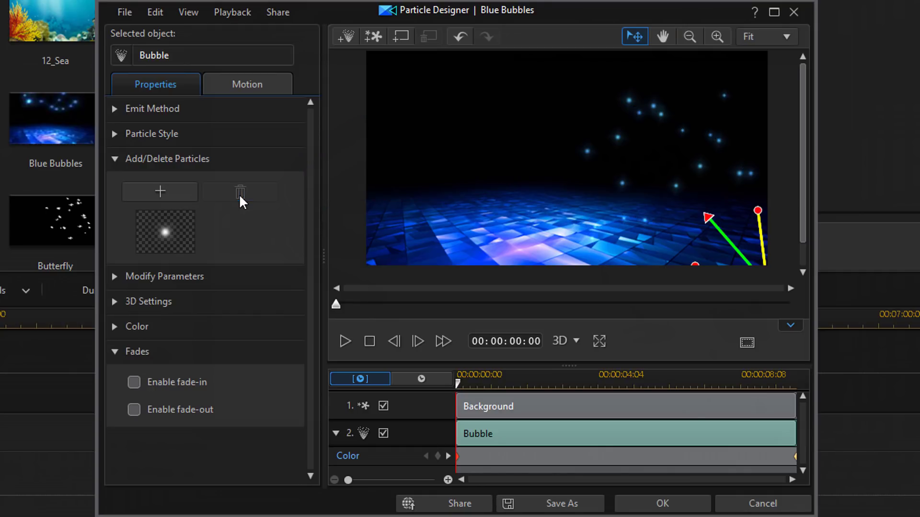
left_click(114, 160)
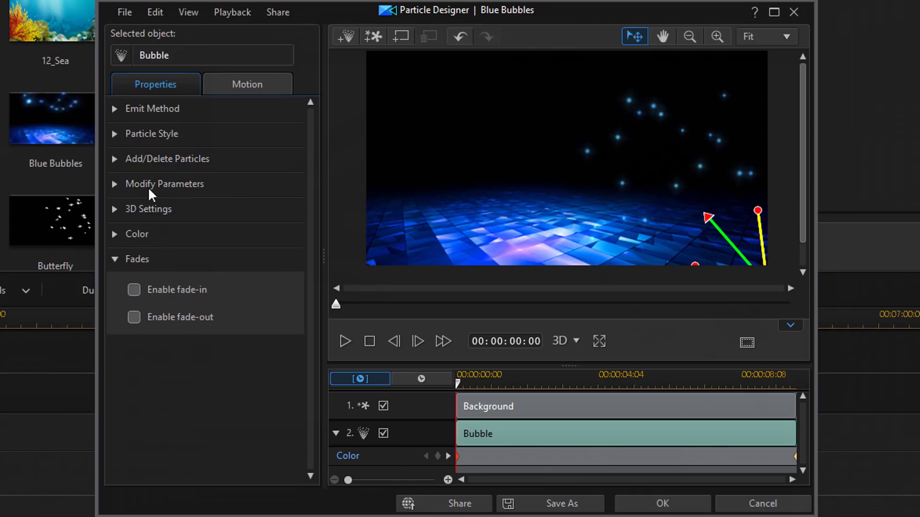
In Modify Parameters, change the Bubble object's Emit rate from 50 to 1000.
left_click(115, 185)
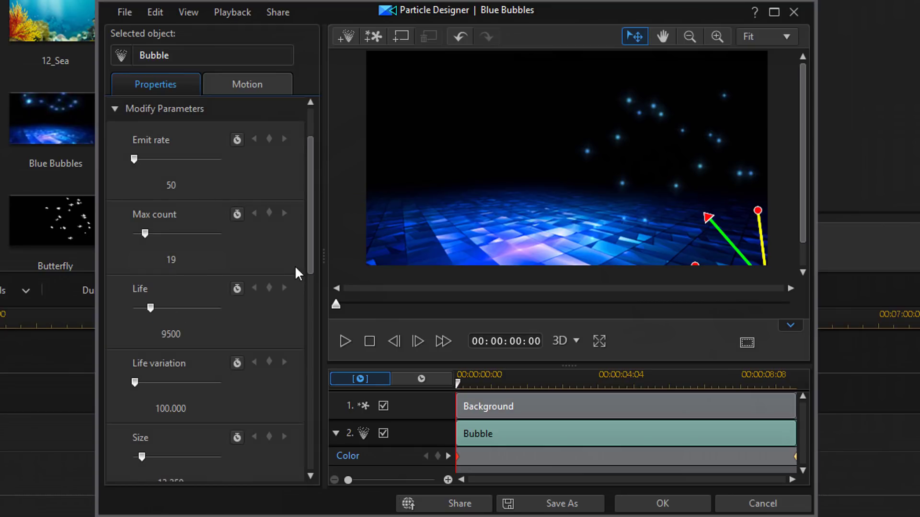
left_click_drag(308, 221, 311, 194)
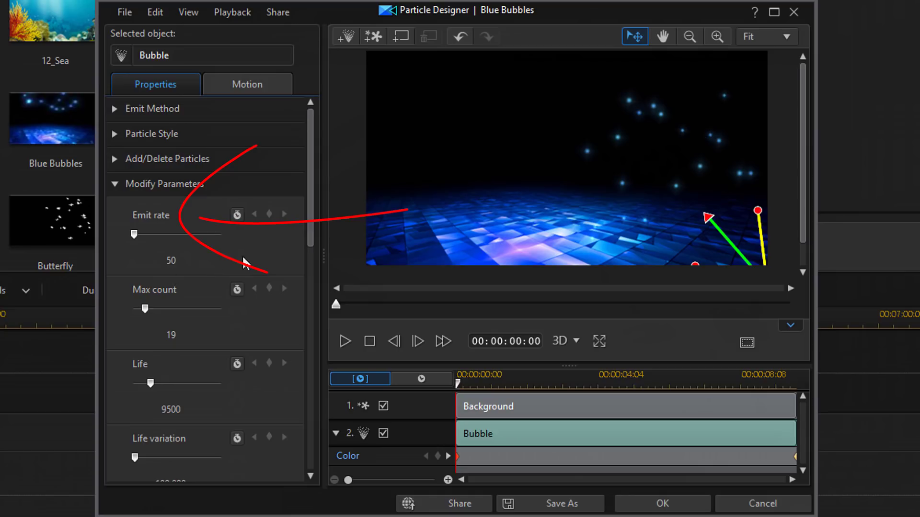
left_click(177, 263)
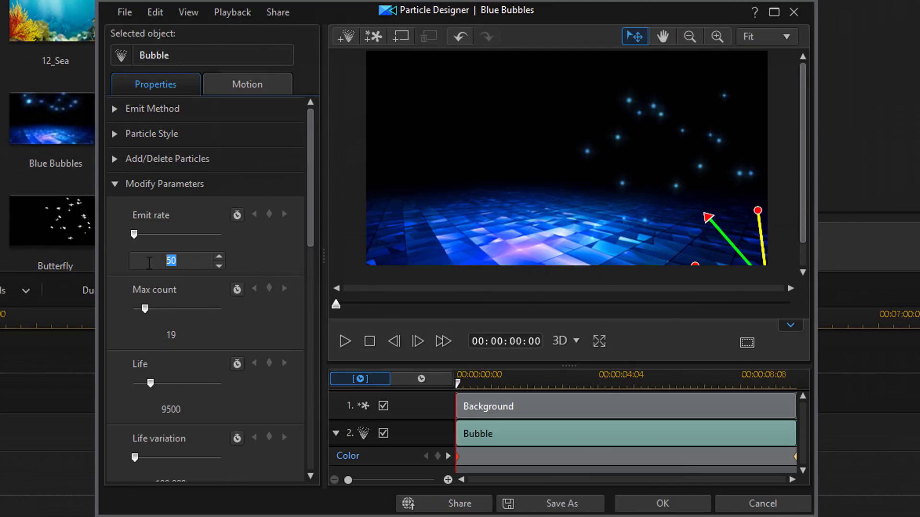
type("1000")
key("Return")
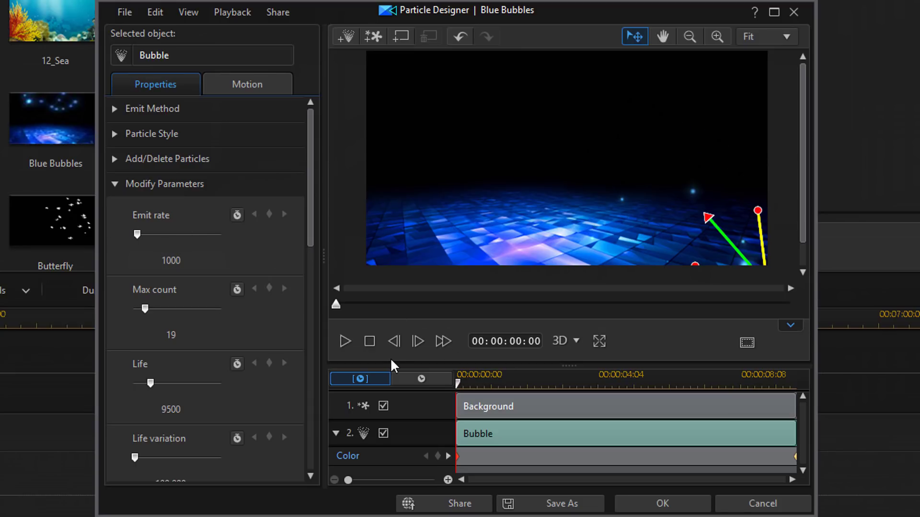
Preview the effect at Emit rate 1000, then rewind and stop playback.
left_click(344, 341)
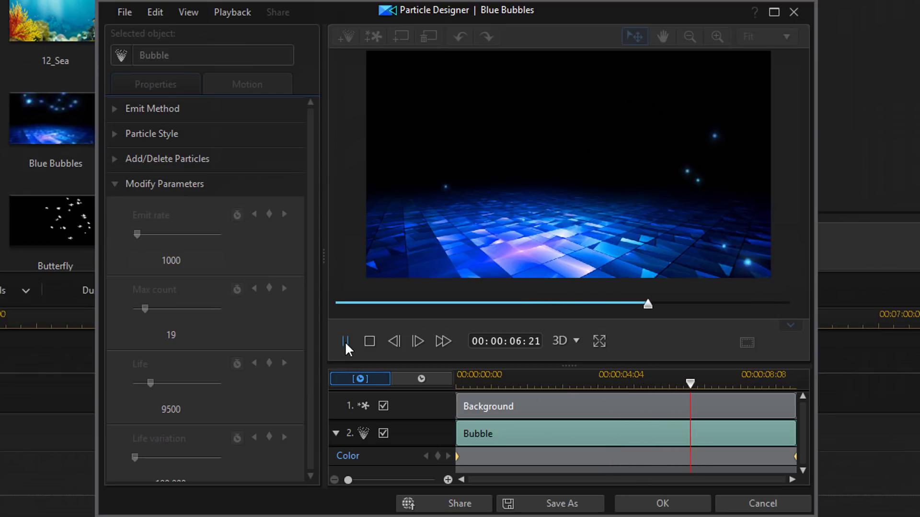
left_click(345, 341)
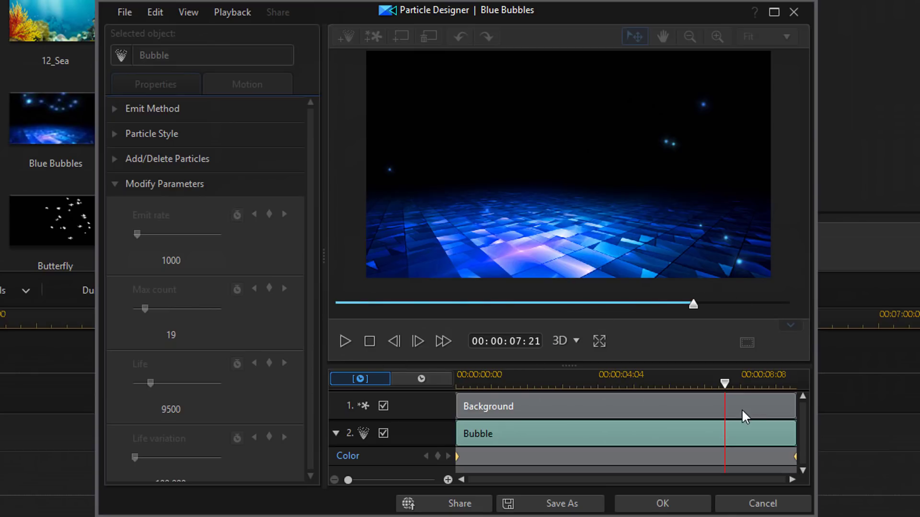
left_click_drag(726, 389, 404, 375)
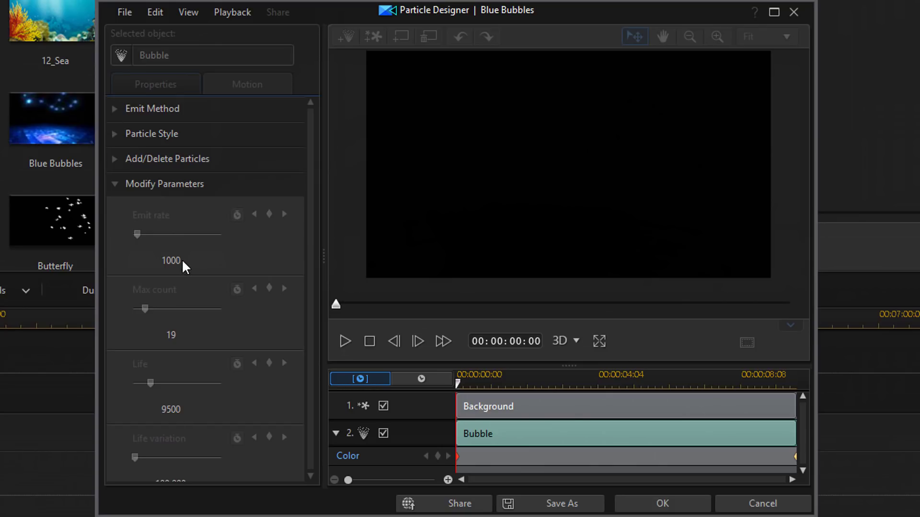
left_click(372, 342)
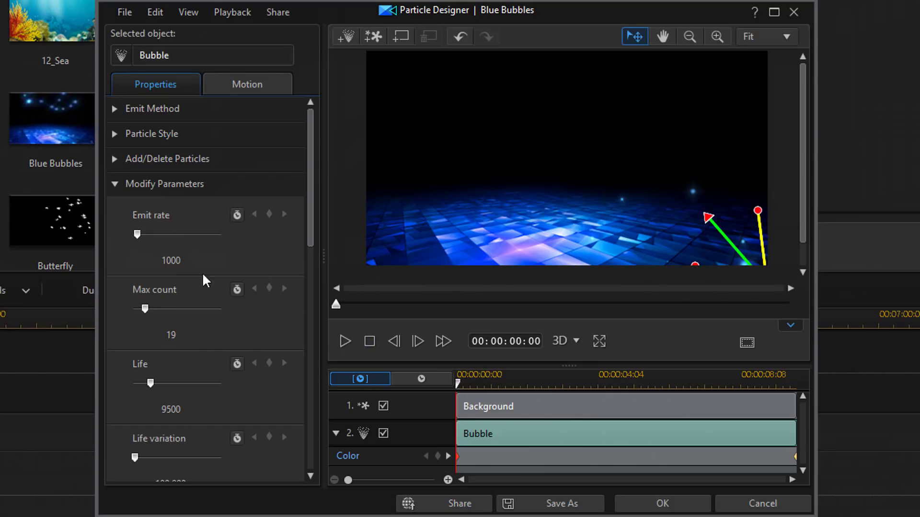
Restore the Bubble object's Emit rate to 50.
double_click(138, 249)
type("50")
key("Return")
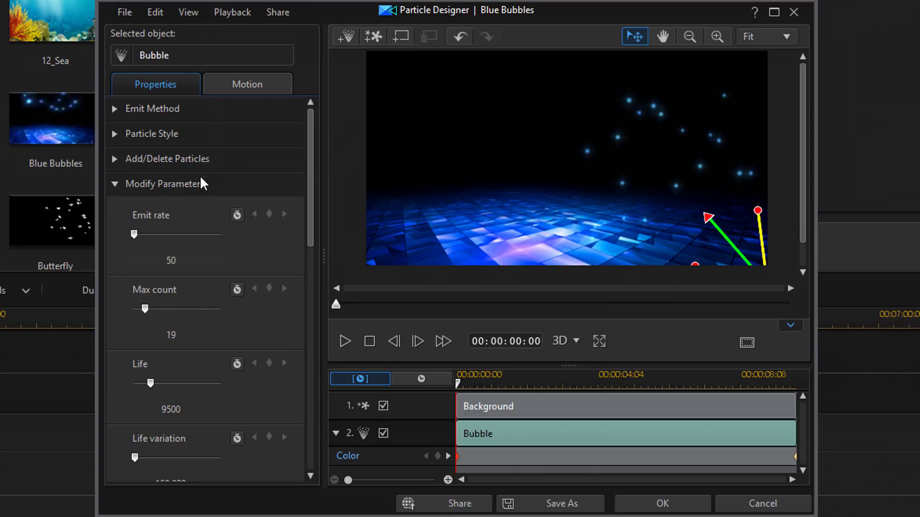
Set Max count to 100, then settle on a Max count of 19.
left_click_drag(313, 186, 312, 213)
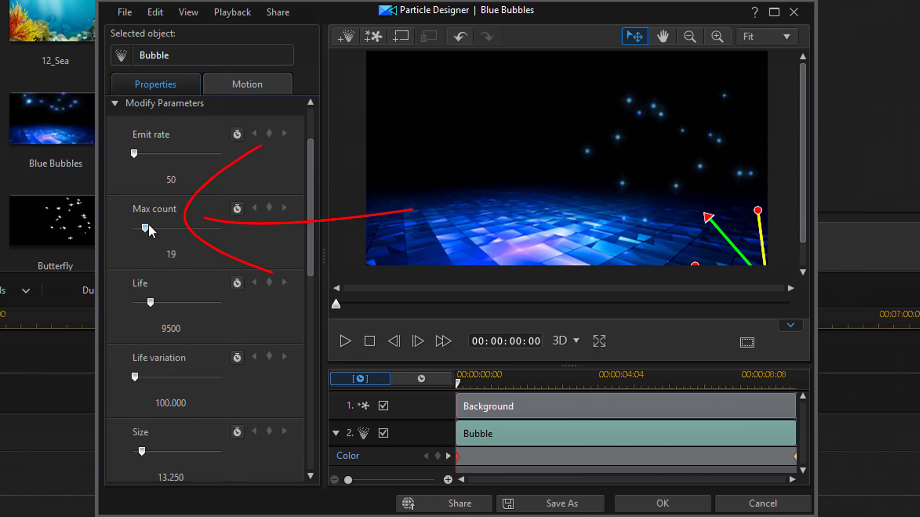
mouse_move(186, 257)
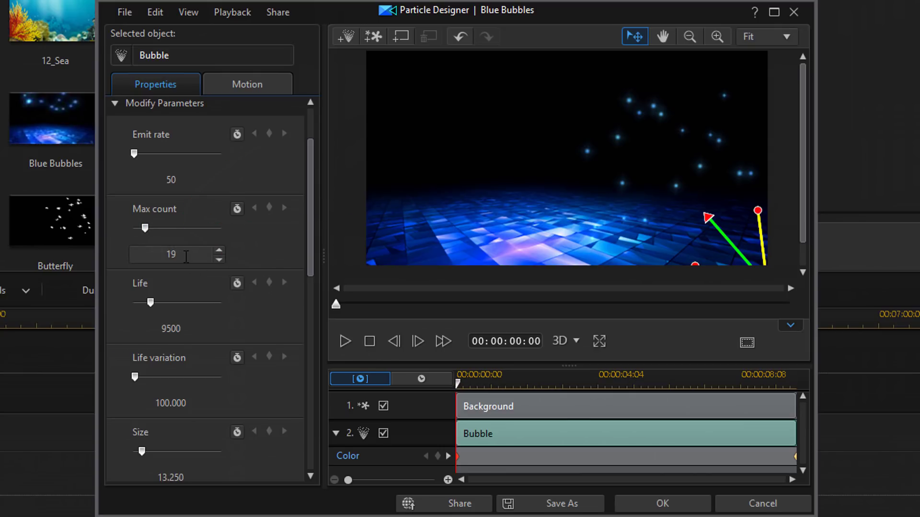
left_click_drag(187, 256, 125, 255)
type("100")
key("Return")
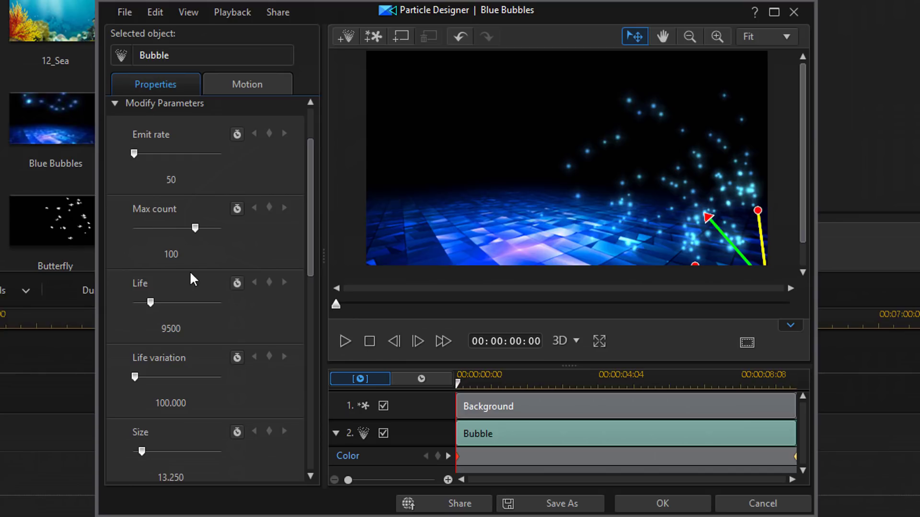
mouse_move(190, 256)
left_click_drag(190, 257, 124, 245)
type("19")
key("Return")
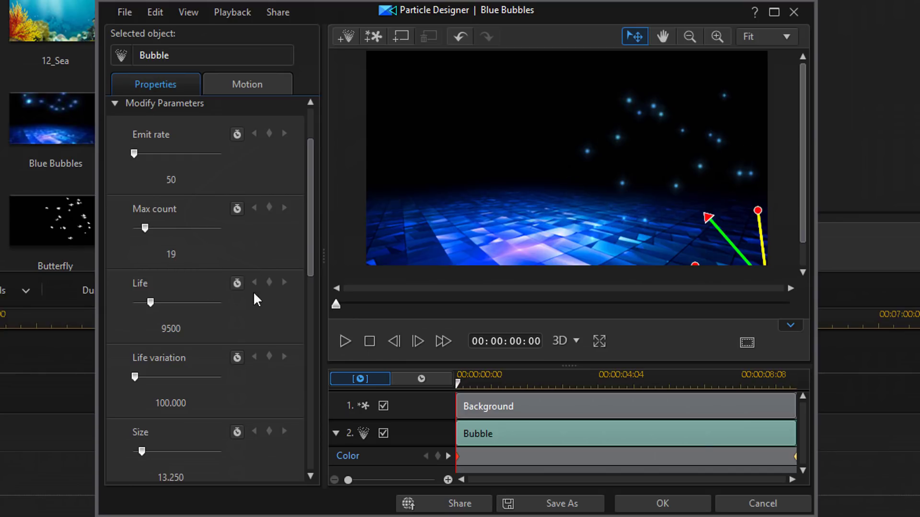
Try a Life value of 1000 for the Bubble particles.
scroll(304, 222, "down", 2)
mouse_move(188, 250)
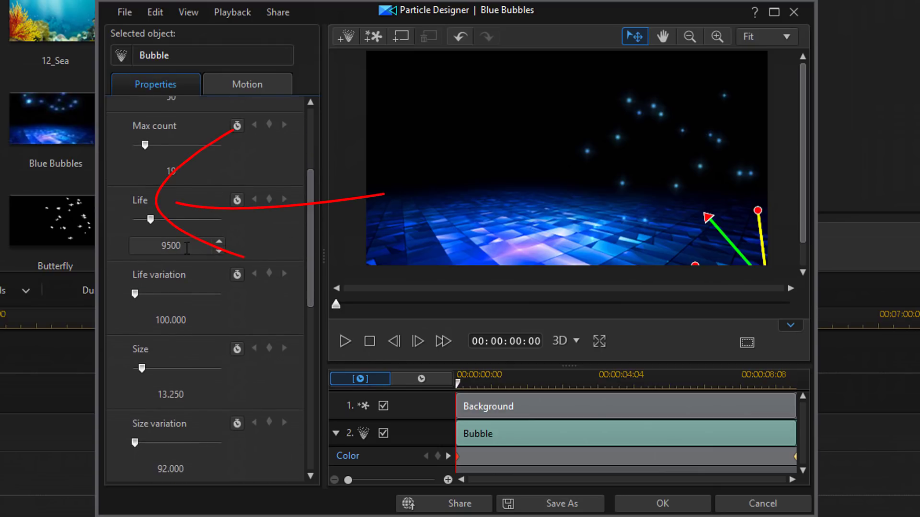
left_click_drag(187, 248, 126, 258)
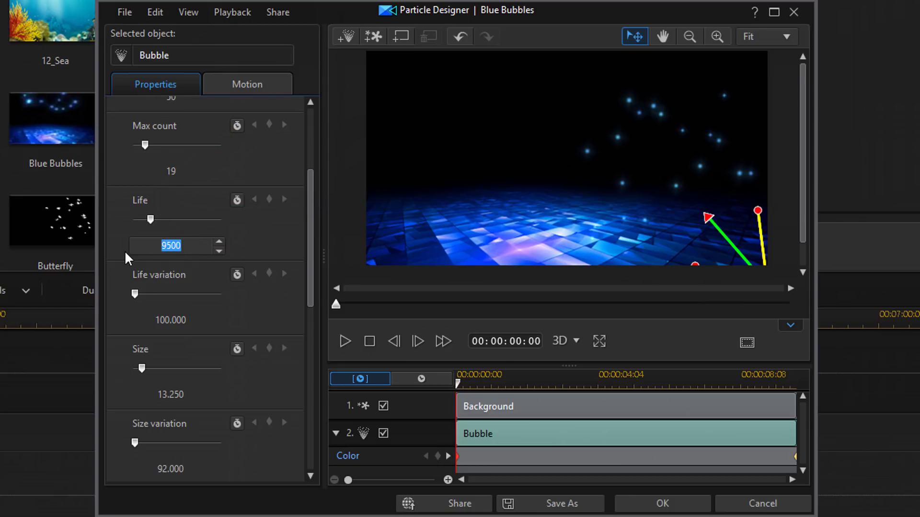
type("1000")
key("Return")
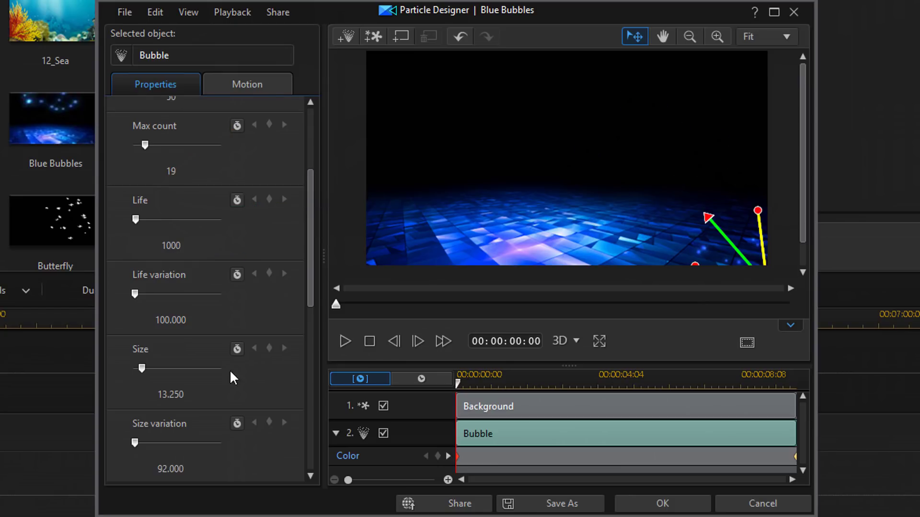
Preview the effect with Life 1000, then reset Life to 9500.
left_click(341, 342)
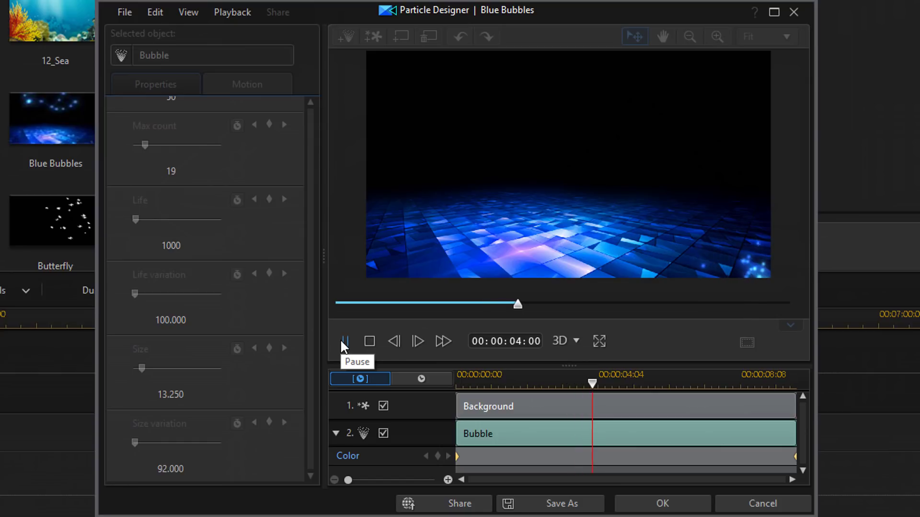
left_click(342, 343)
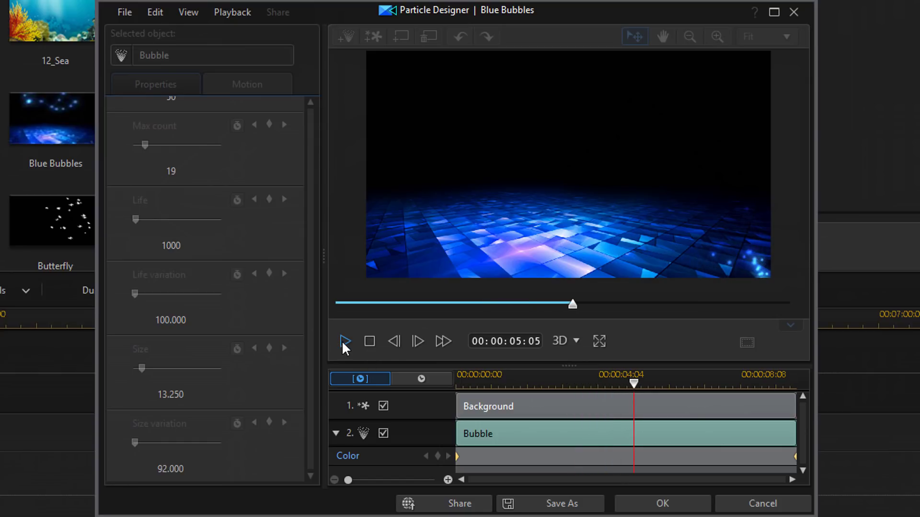
left_click(369, 342)
left_click(172, 245)
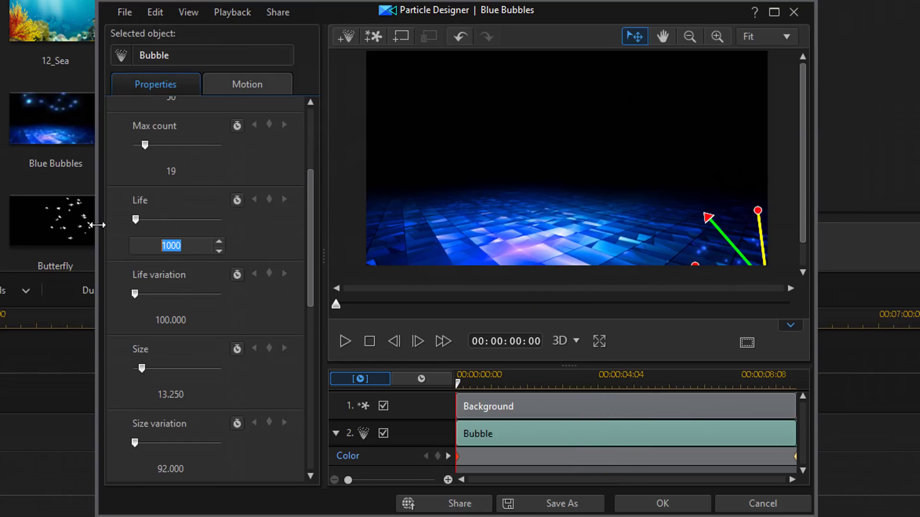
type("9500")
key("Return")
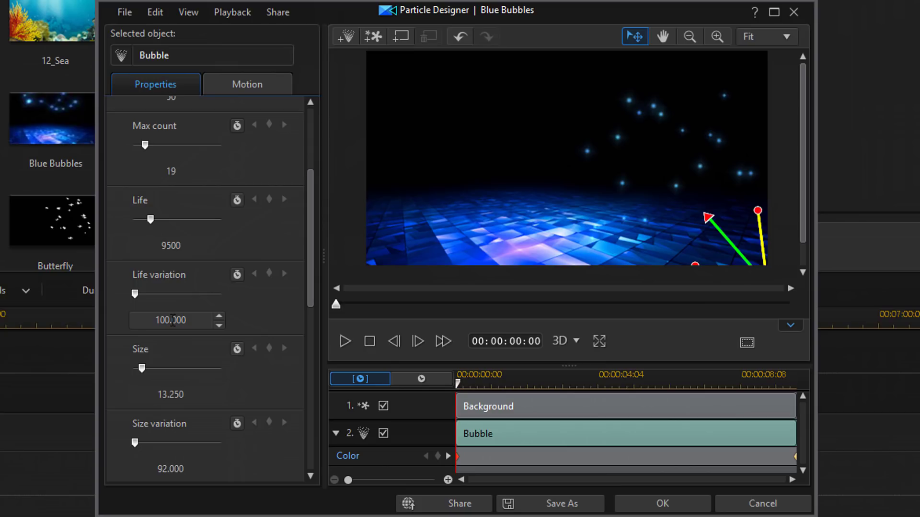
Set Life variation to 0, back to 100, then finally to 0.
left_click_drag(172, 320, 102, 324)
type("0")
key("Return")
left_click_drag(165, 320, 105, 312)
type("100")
key("Return")
left_click_drag(310, 264, 310, 282)
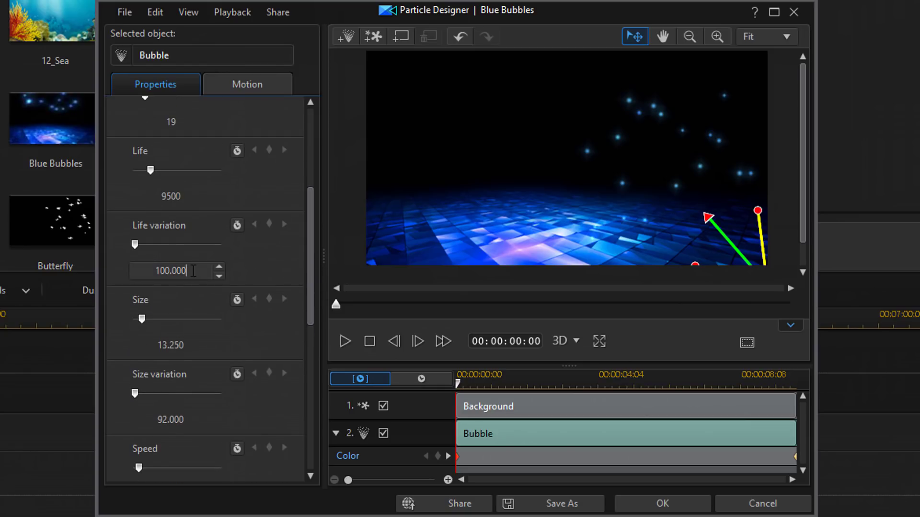
double_click(171, 271)
type("0")
key("Return")
Play, pause and stop the preview to check the Life variation change.
left_click(343, 341)
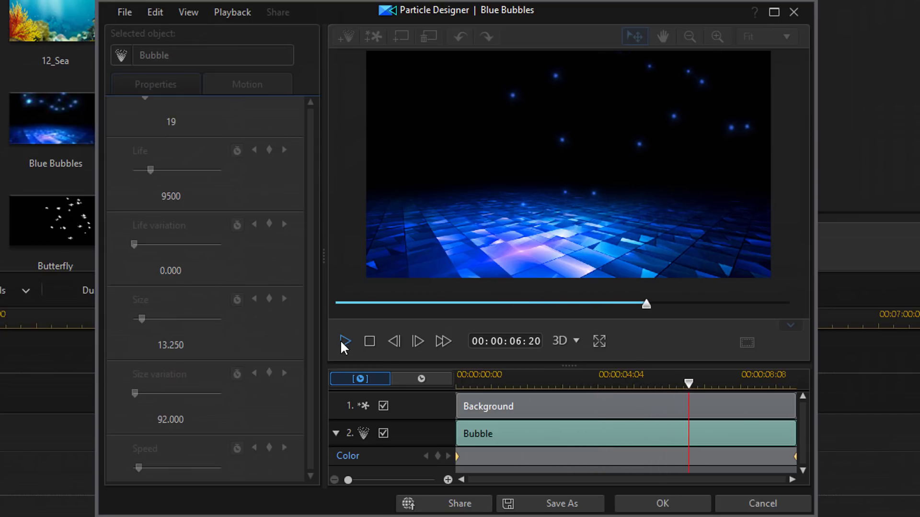
left_click(343, 341)
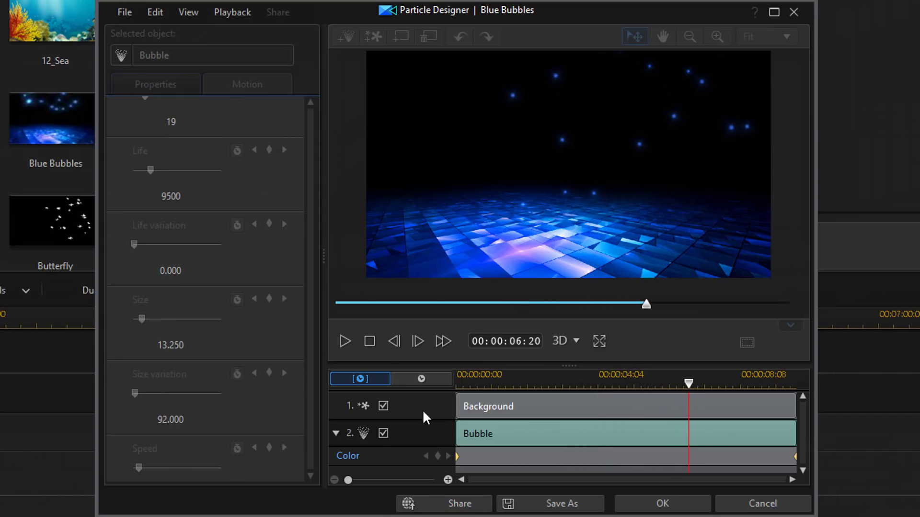
left_click(372, 338)
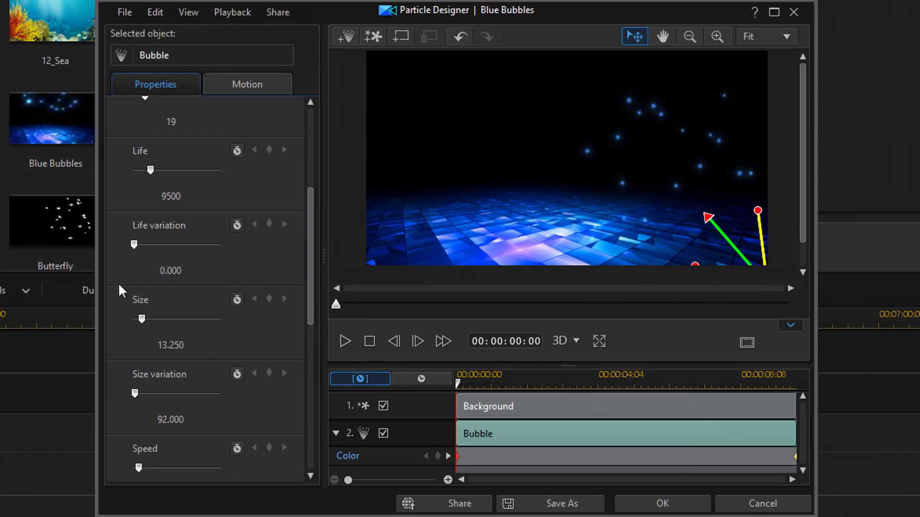
mouse_move(306, 232)
left_mouse_down()
mouse_move(308, 264)
mouse_move(308, 252)
left_mouse_up()
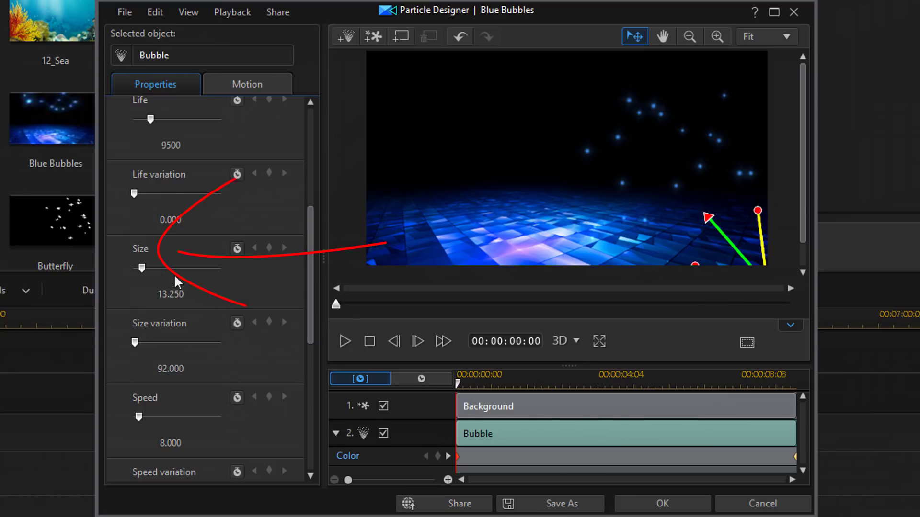
left_click_drag(143, 269, 121, 274)
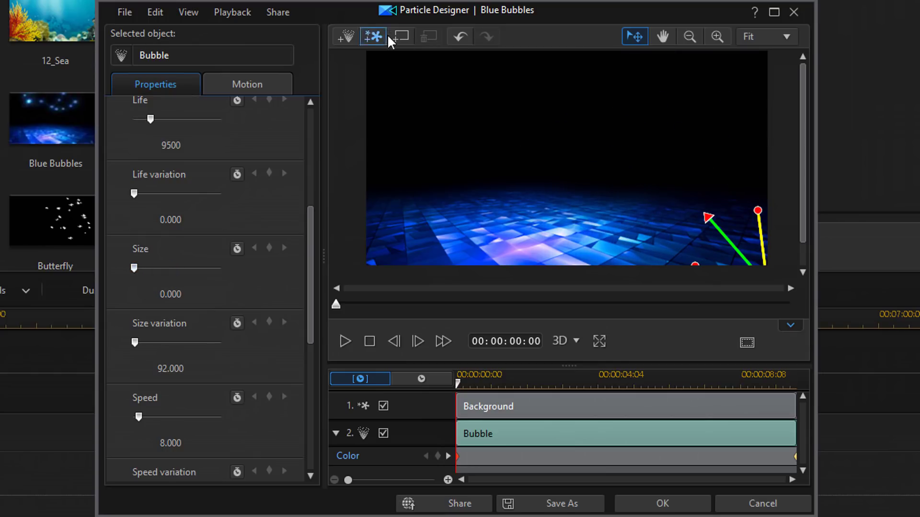
left_click(456, 33)
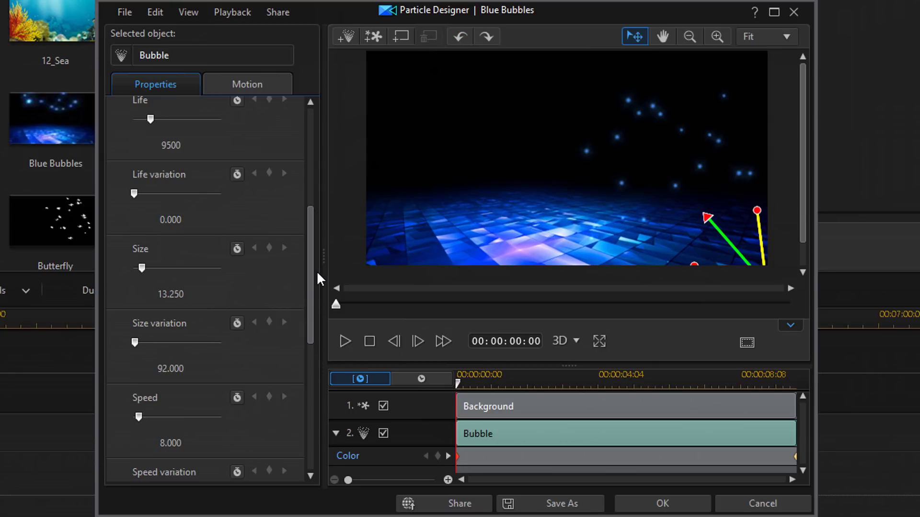
left_click_drag(312, 271, 310, 297)
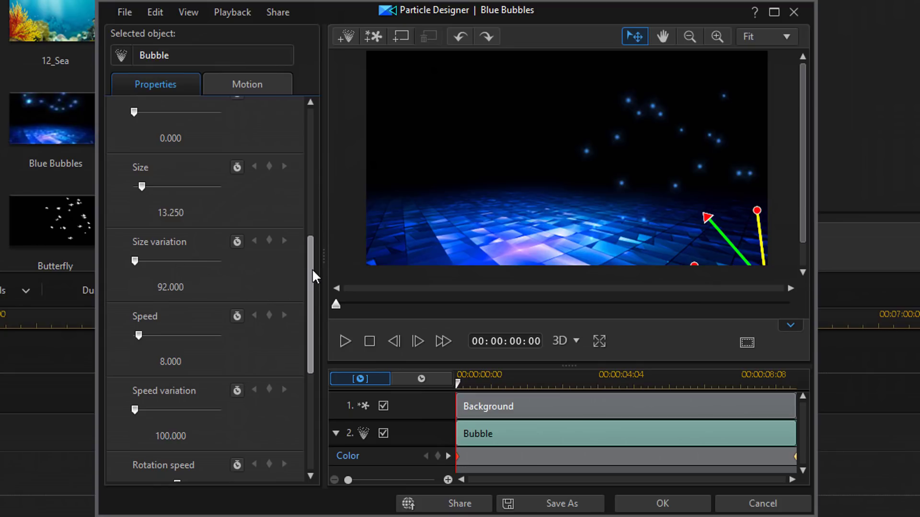
left_click_drag(312, 268, 314, 293)
scroll(256, 294, "up", 1)
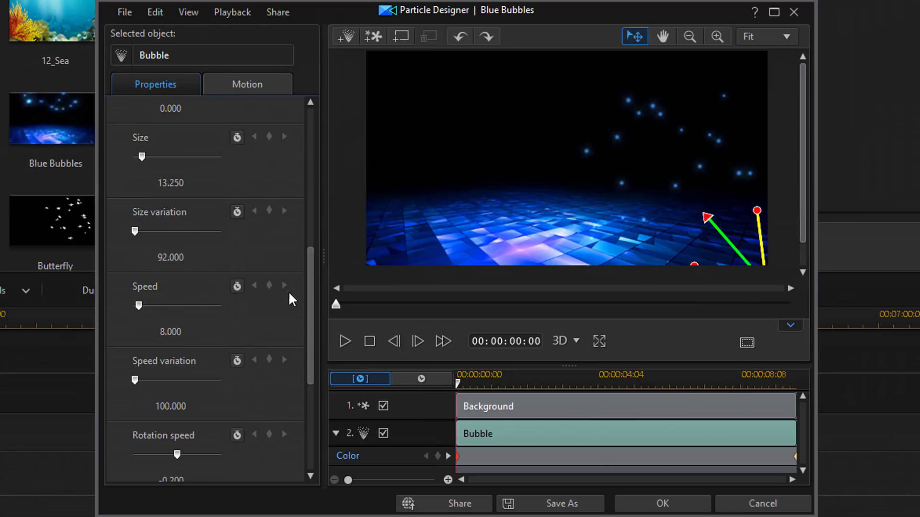
scroll(306, 302, "down", 2)
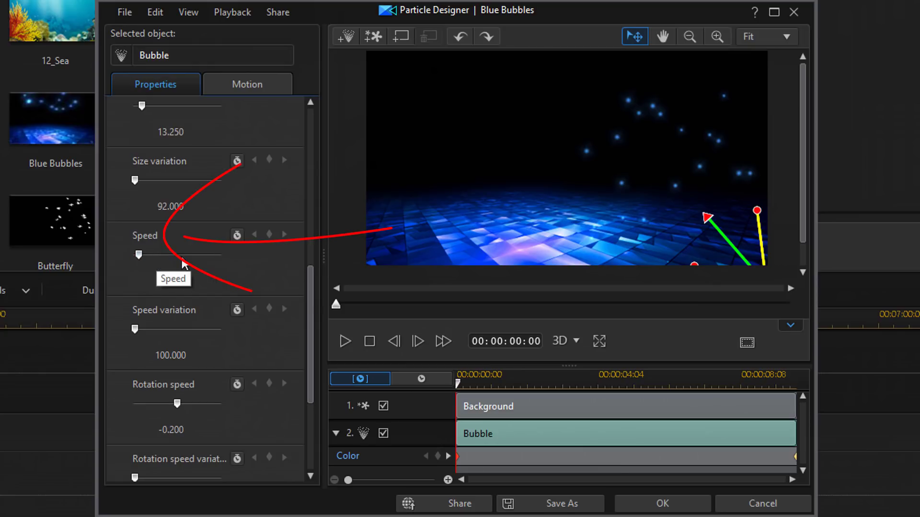
left_click_drag(139, 254, 181, 255)
left_click(346, 344)
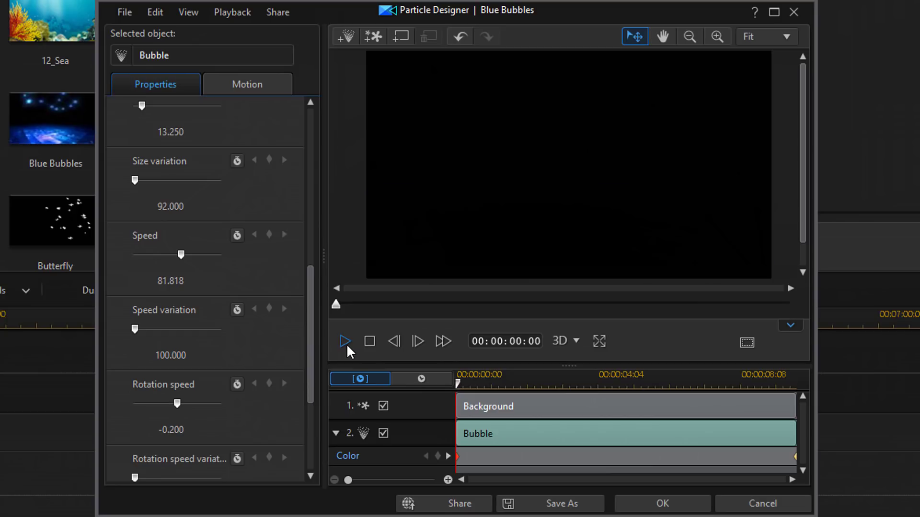
left_click(345, 342)
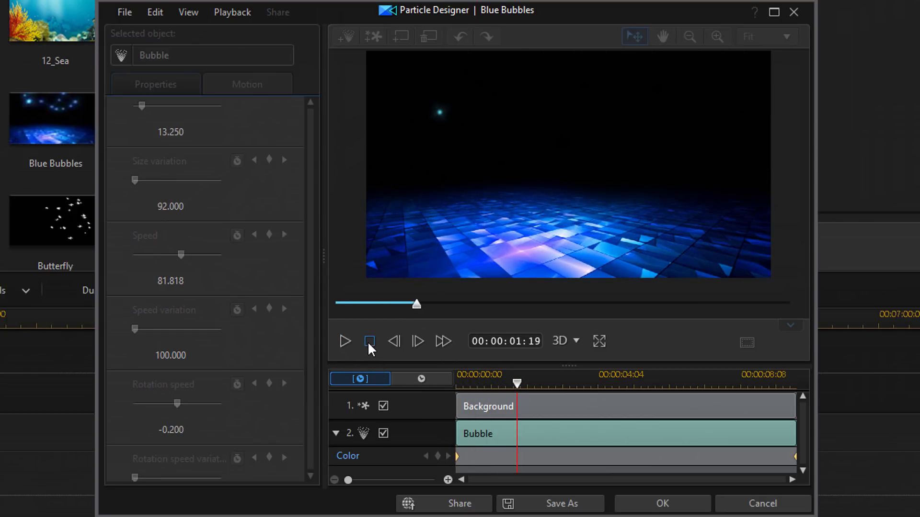
left_click(369, 342)
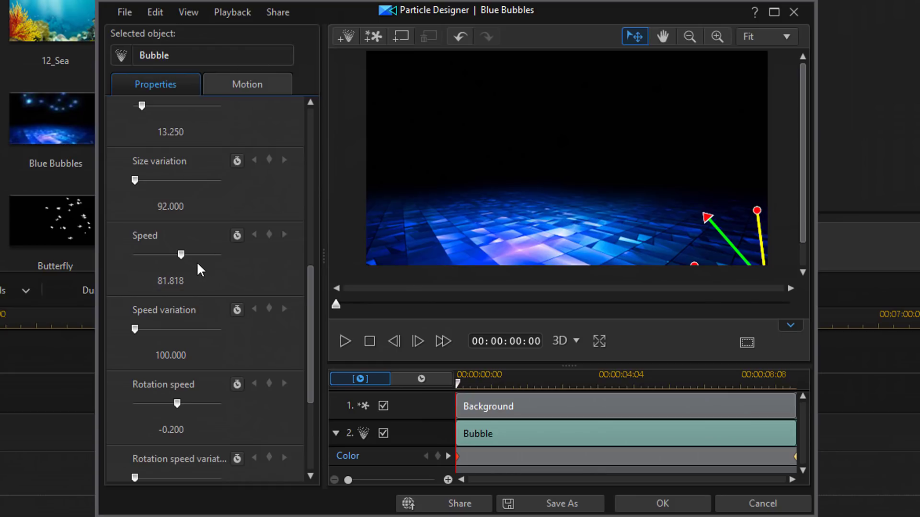
left_click(138, 278)
type("8")
key("Return")
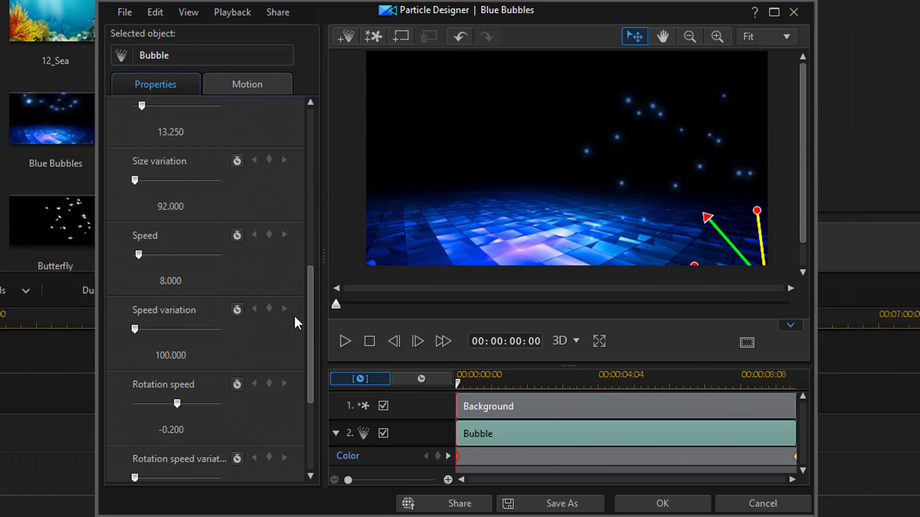
scroll(308, 328, "down", 3)
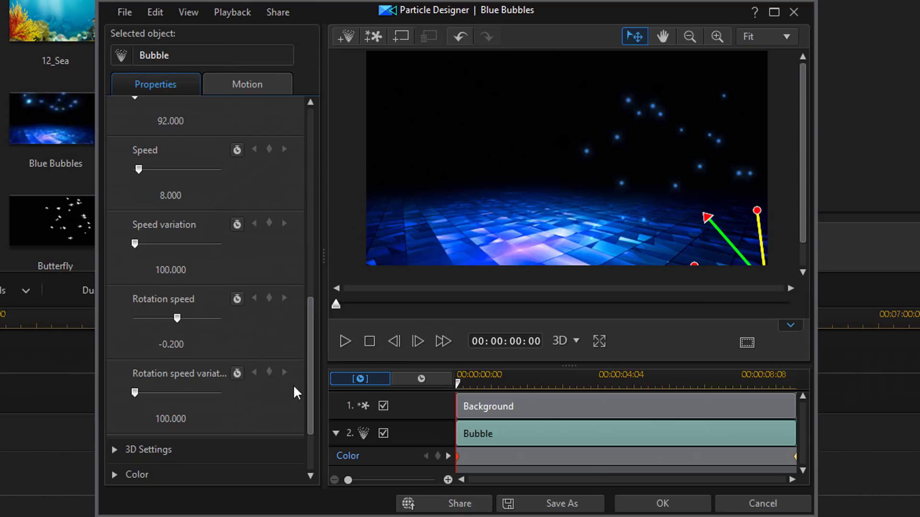
left_click_drag(310, 372, 308, 383)
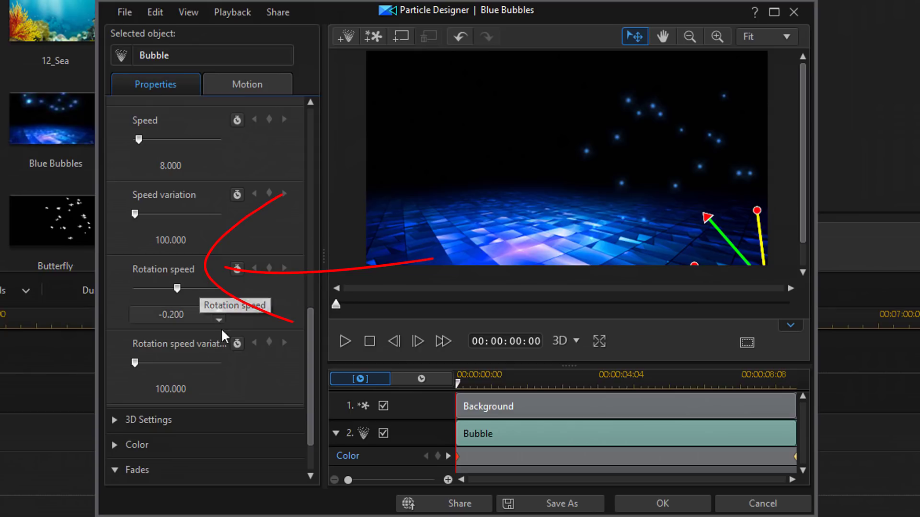
left_click_drag(309, 369, 298, 385)
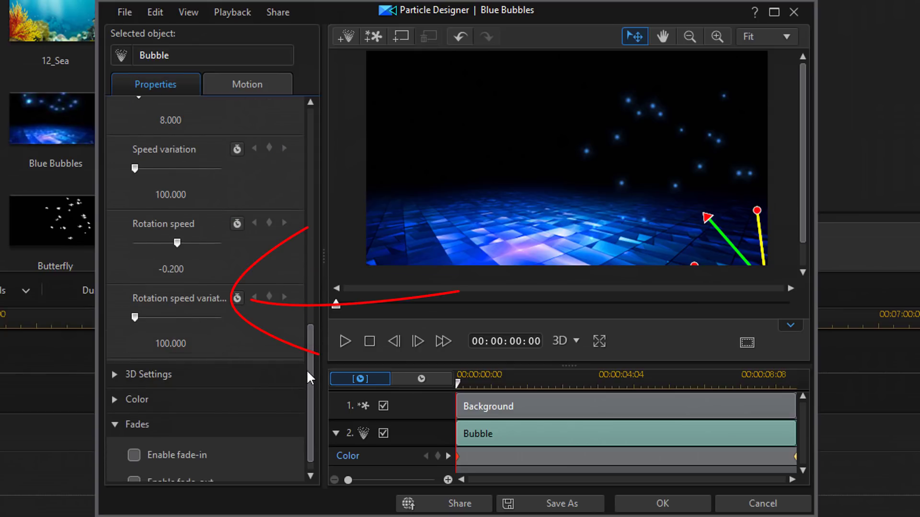
left_click_drag(309, 368, 332, 136)
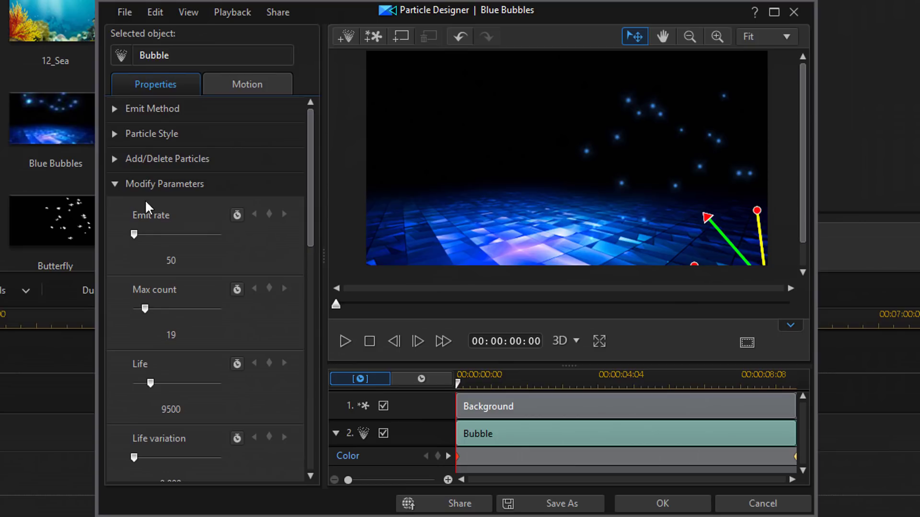
Toggle Enable 3D depth on and off twice, leaving it unchecked, then expand Color.
left_click(114, 187)
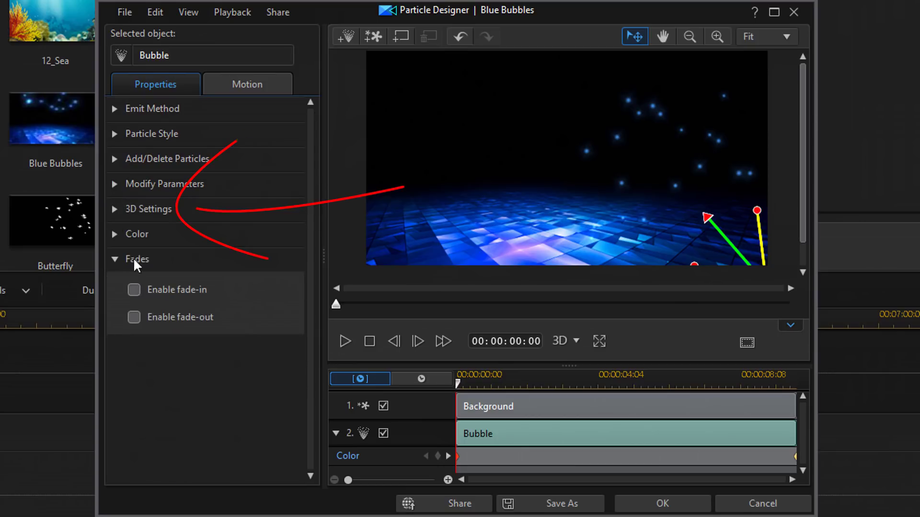
left_click(115, 210)
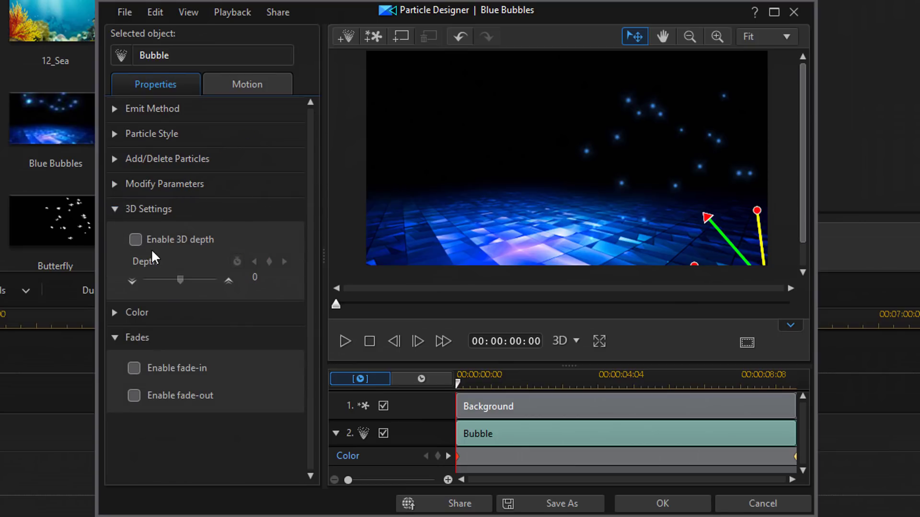
left_click(137, 240)
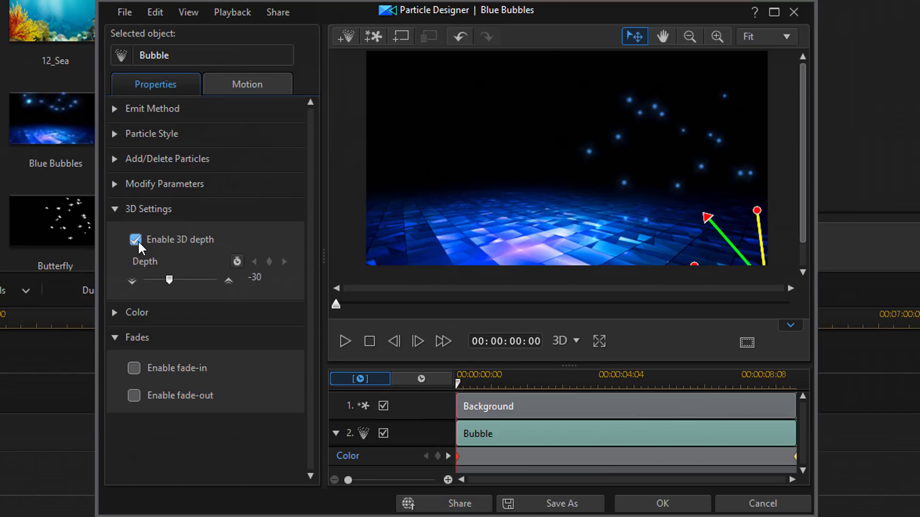
left_click(136, 240)
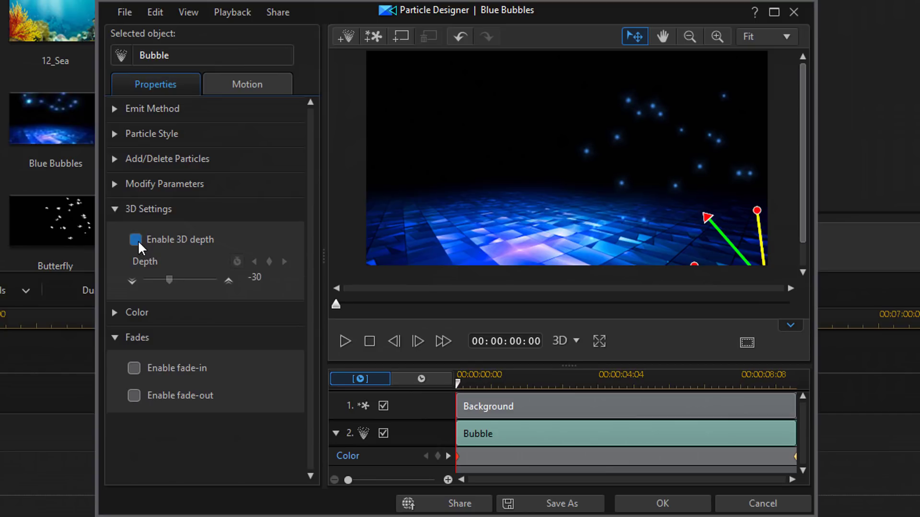
left_click(136, 240)
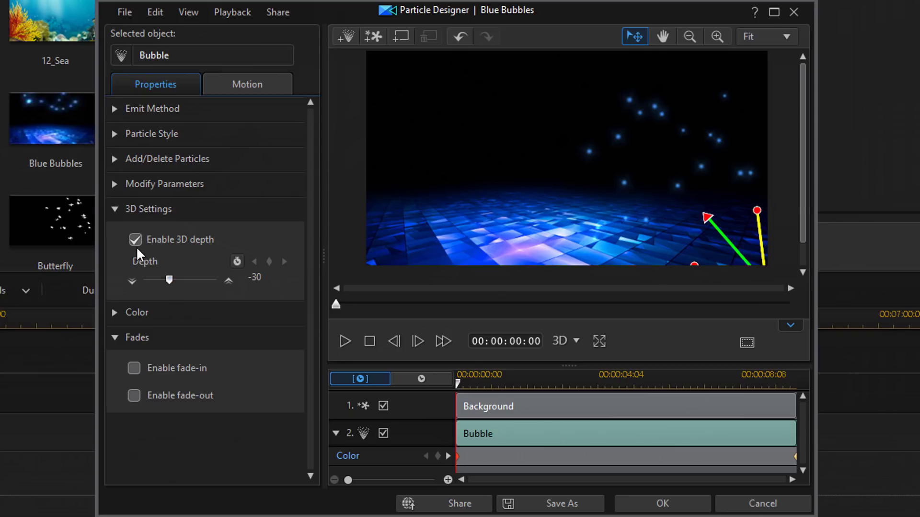
left_click(136, 239)
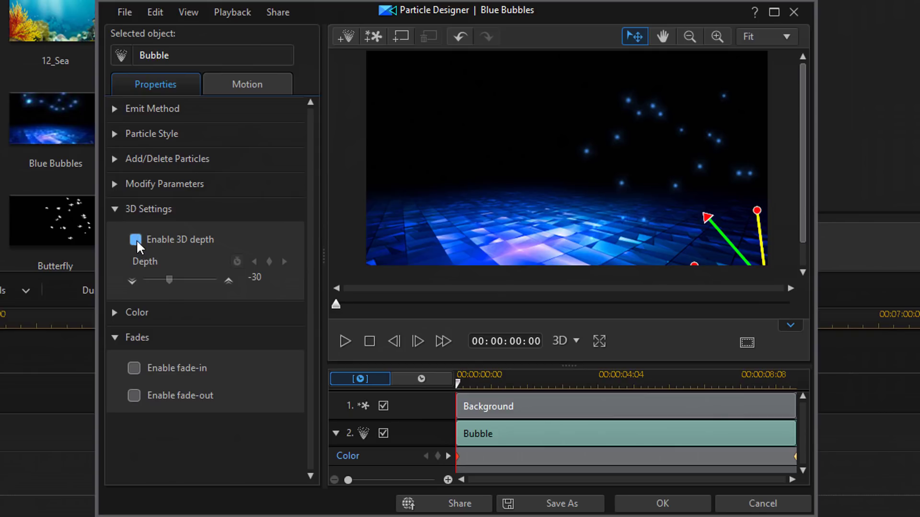
left_click(114, 209)
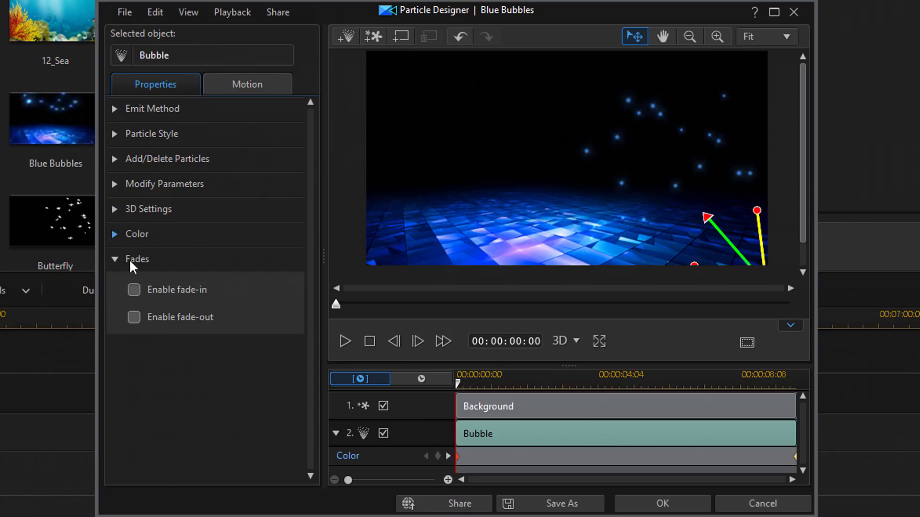
left_click(114, 234)
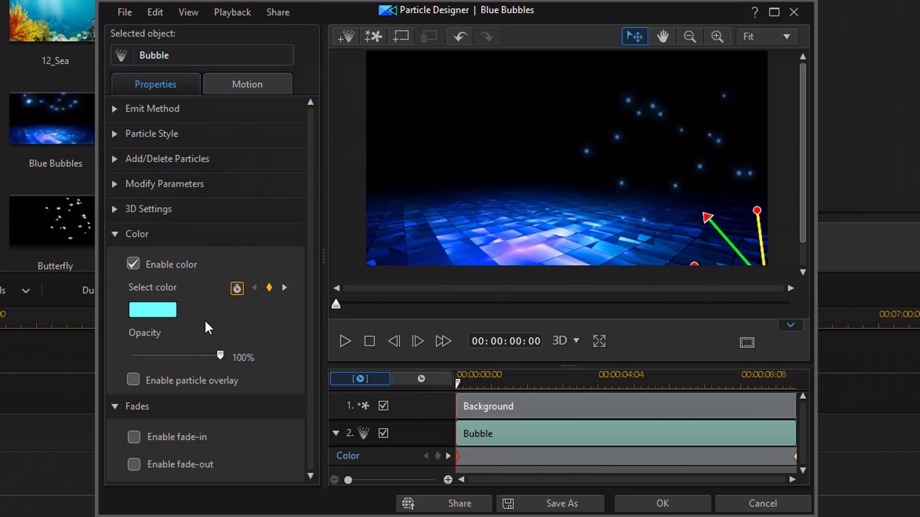
left_click(130, 263)
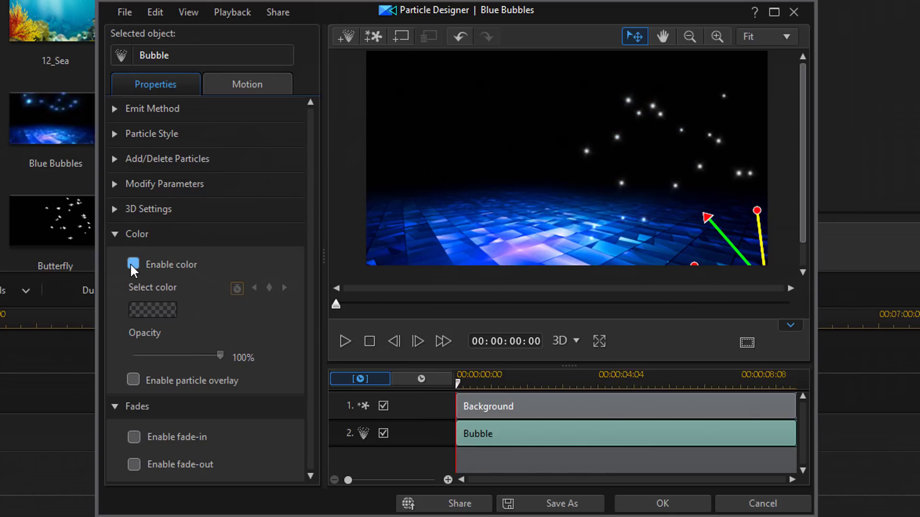
left_click(131, 263)
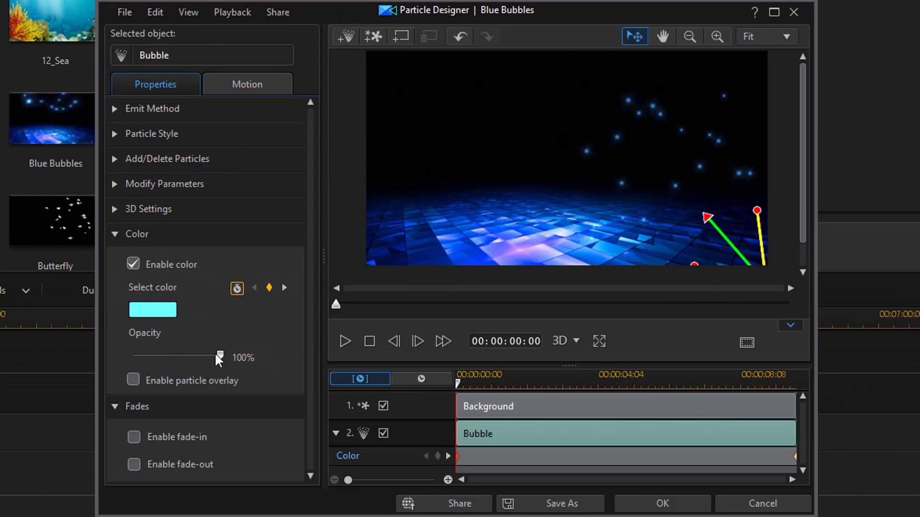
left_click_drag(219, 352, 248, 363)
left_click(131, 381)
left_click(131, 381)
left_click(131, 380)
Toggle fade-in and fade-out on and off, leaving both disabled, with Color and Fades collapsed.
left_click(115, 236)
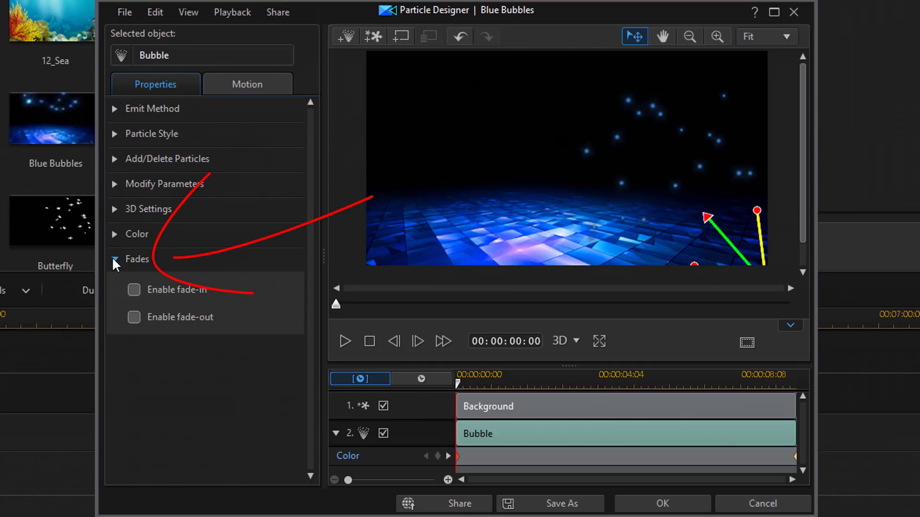
left_click(133, 291)
left_click(133, 317)
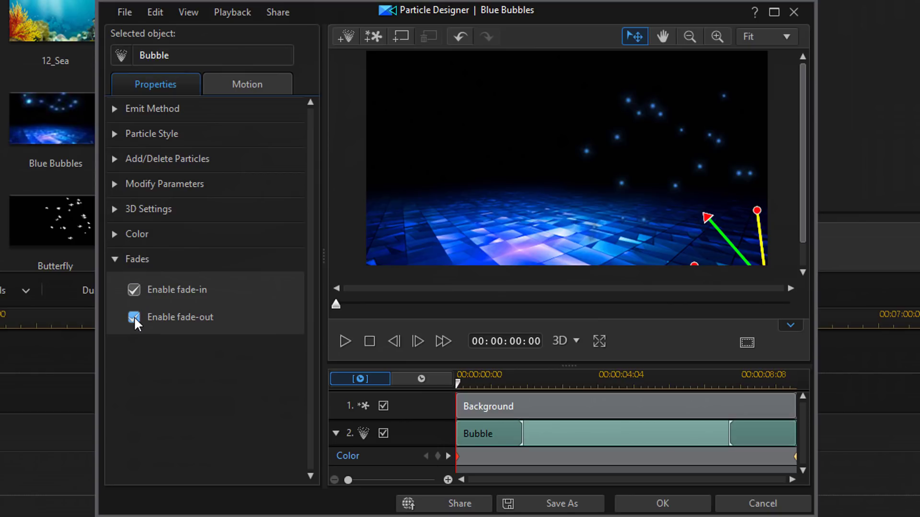
left_click(133, 317)
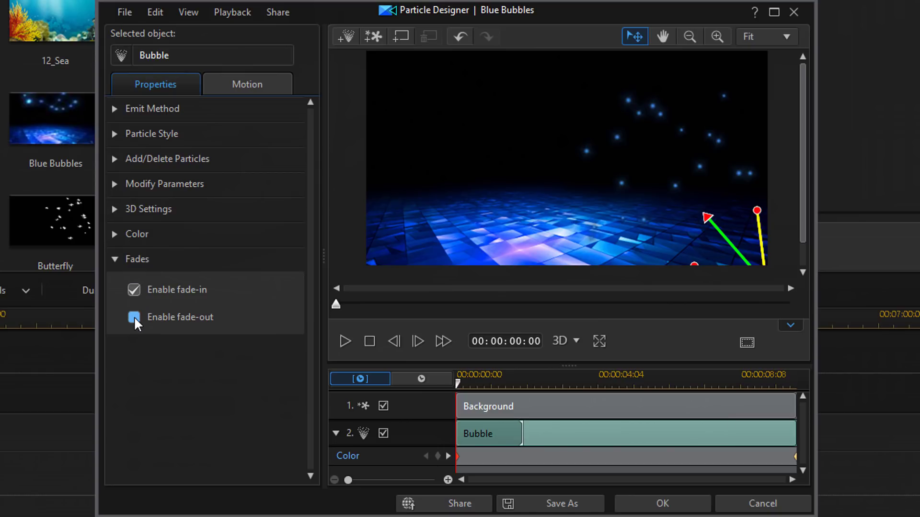
left_click(134, 290)
left_click(134, 290)
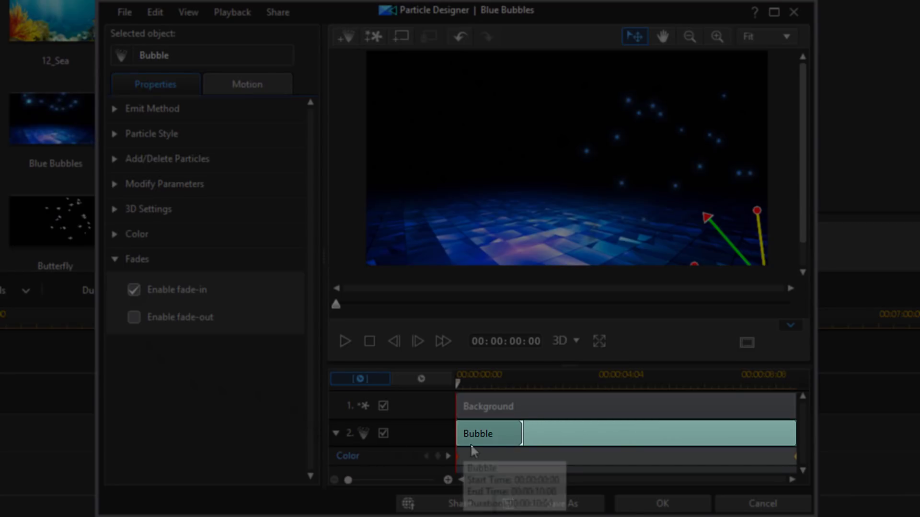
left_click(132, 322)
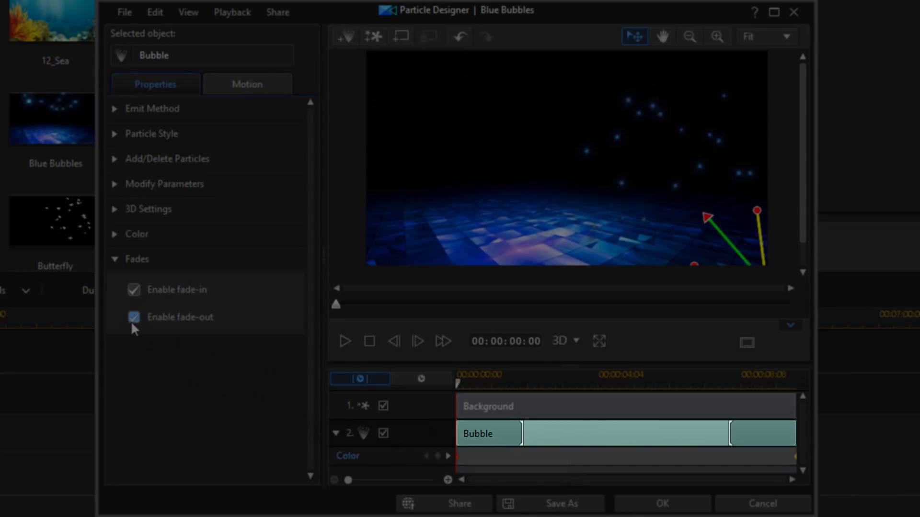
left_click(132, 322)
left_click(134, 291)
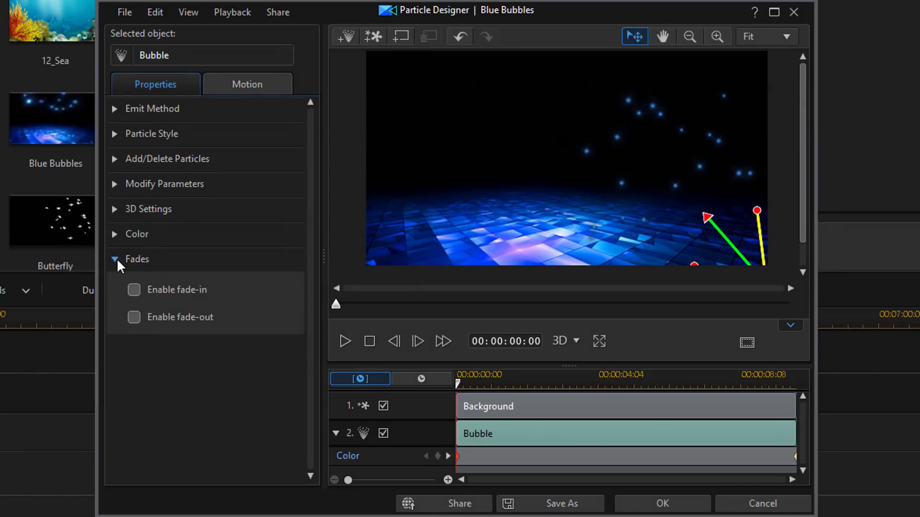
left_click(113, 259)
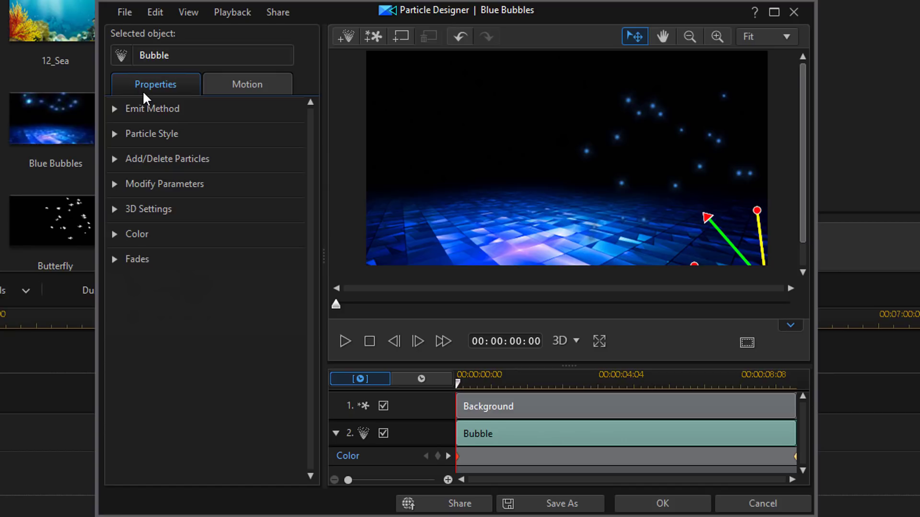
Browse the motion path presets in the Motion tab, then return to Properties.
left_click(242, 85)
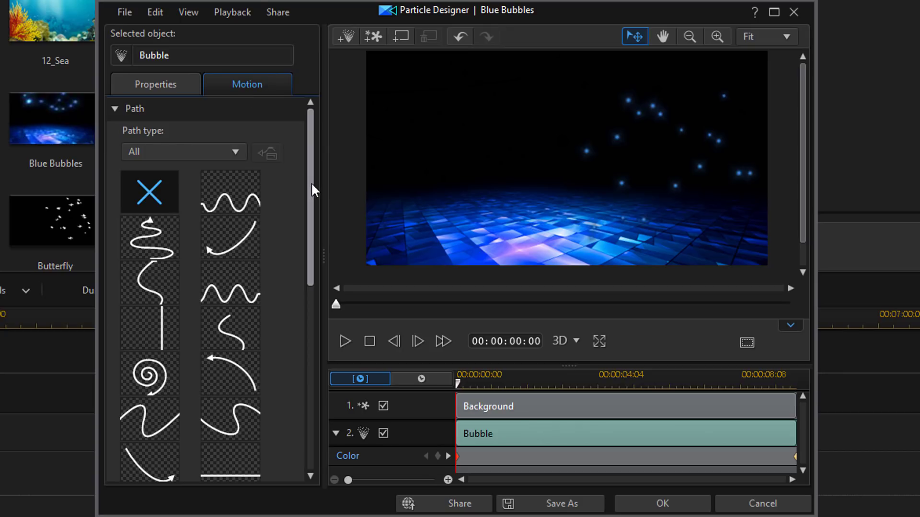
scroll(311, 182, "down", 5)
left_click_drag(306, 234, 319, 160)
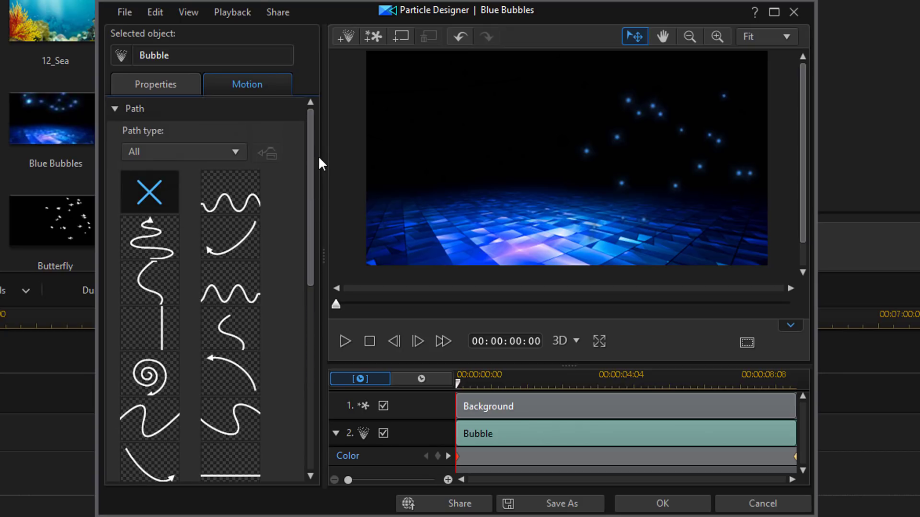
left_click_drag(312, 197, 320, 174)
left_click_drag(804, 146, 802, 193)
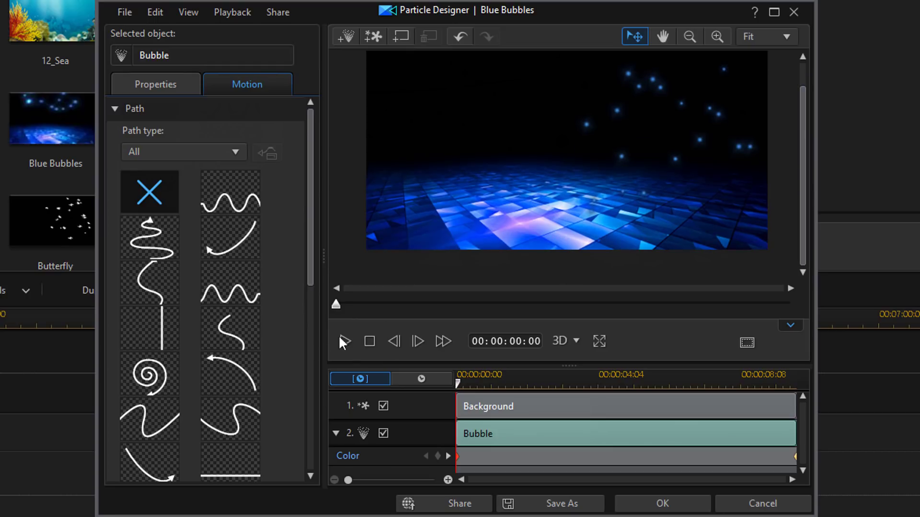
left_click(162, 87)
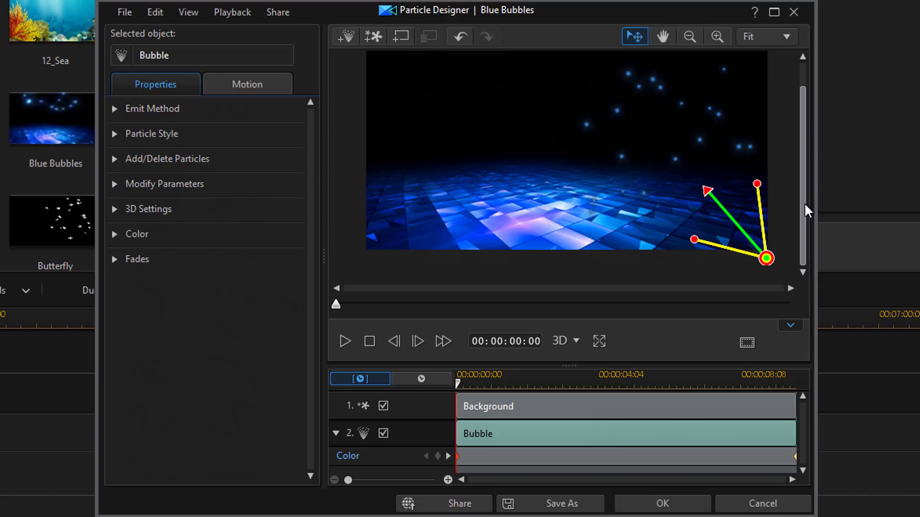
Apply a curved motion path preset, preview it, then undo the path.
left_click(242, 83)
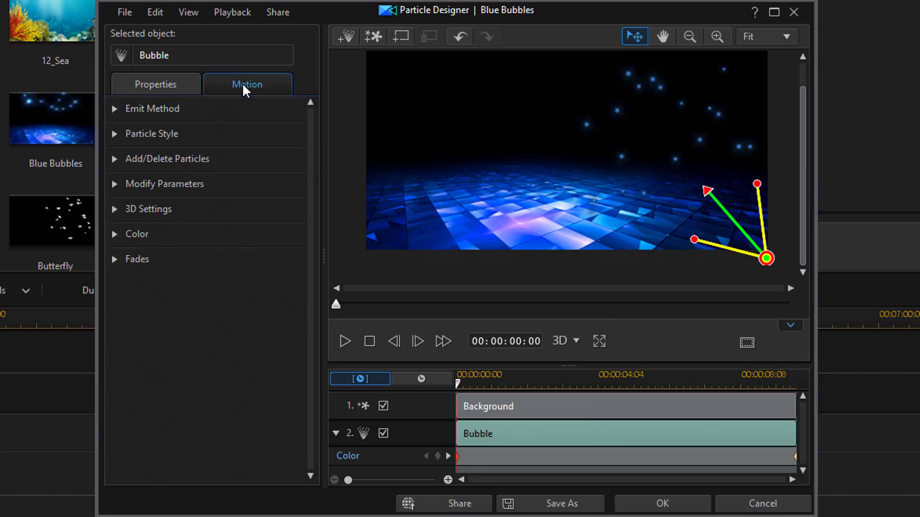
left_click(231, 244)
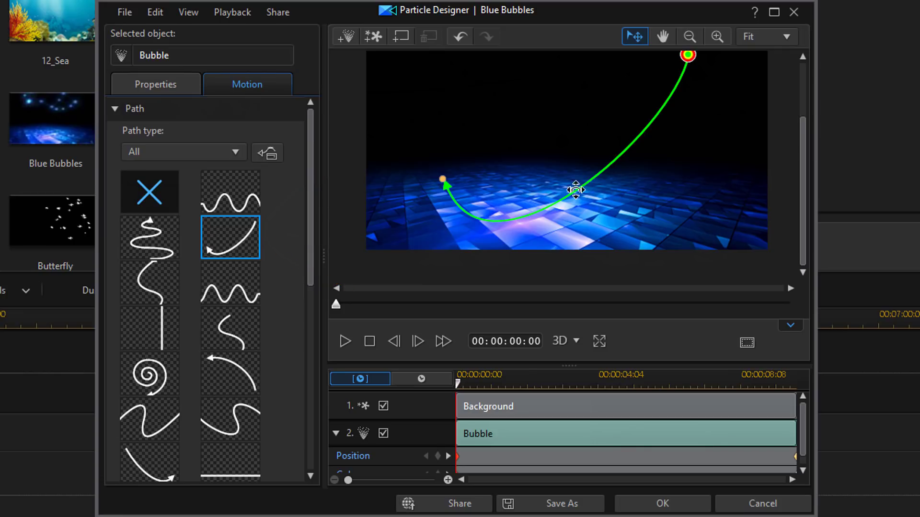
left_click(342, 343)
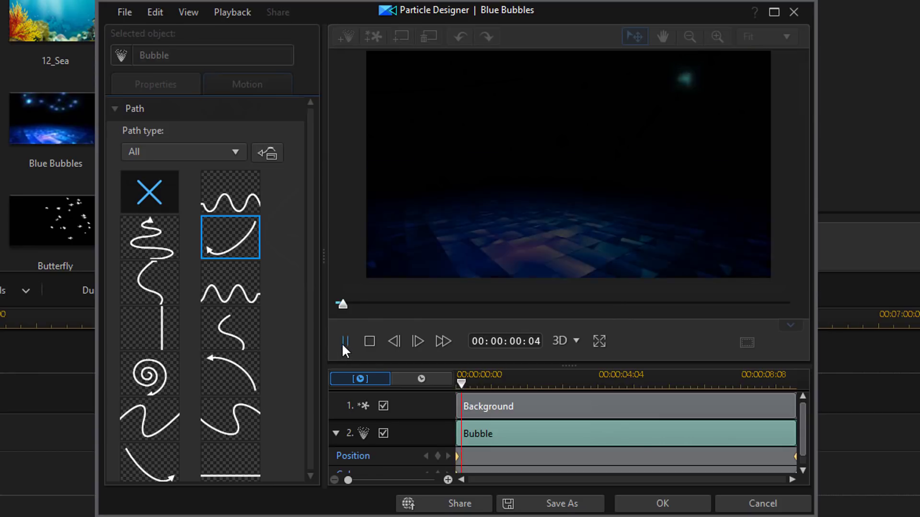
left_click(342, 343)
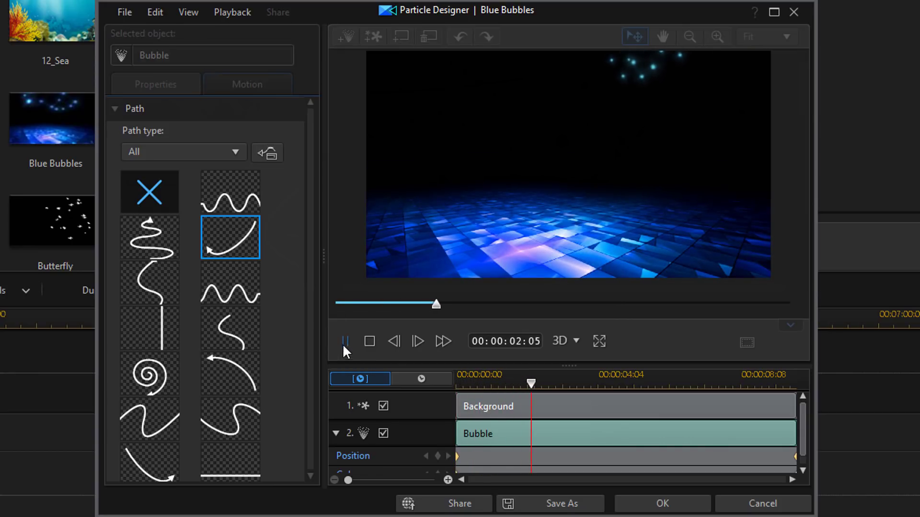
left_click(369, 342)
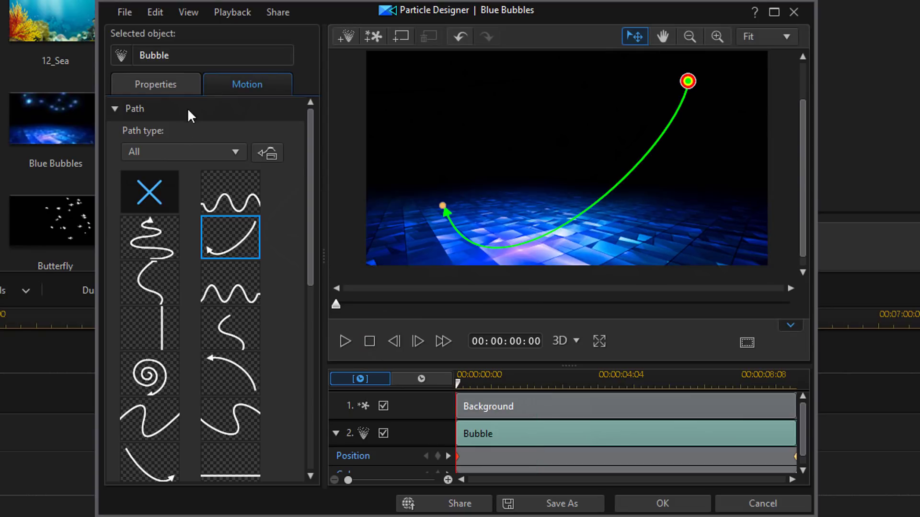
left_click(455, 36)
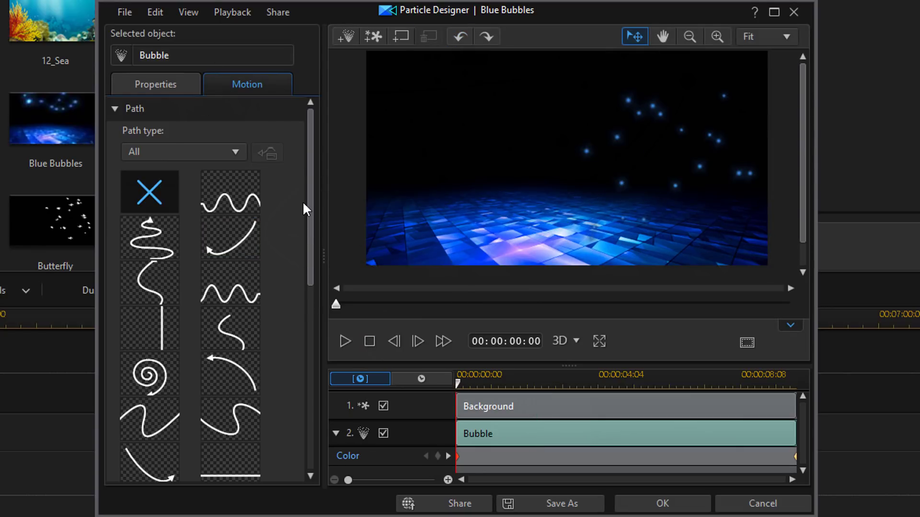
left_click_drag(309, 192, 312, 139)
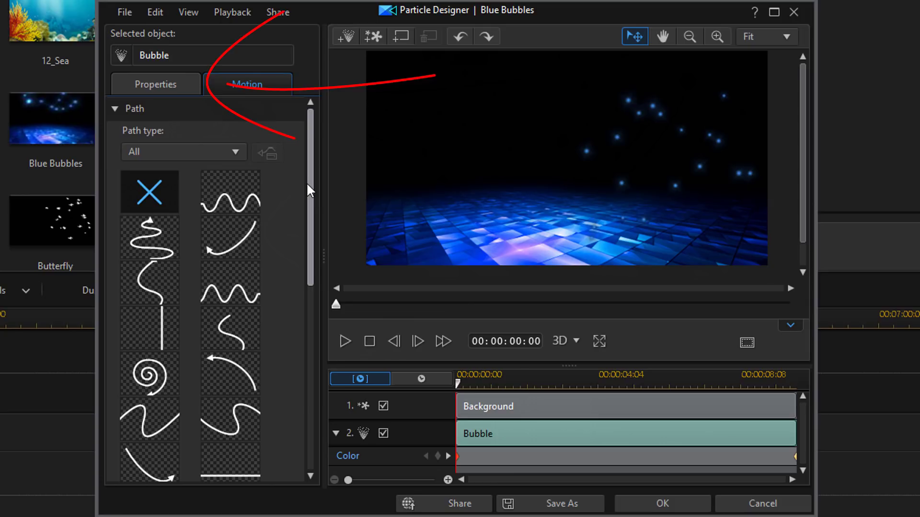
left_click(155, 83)
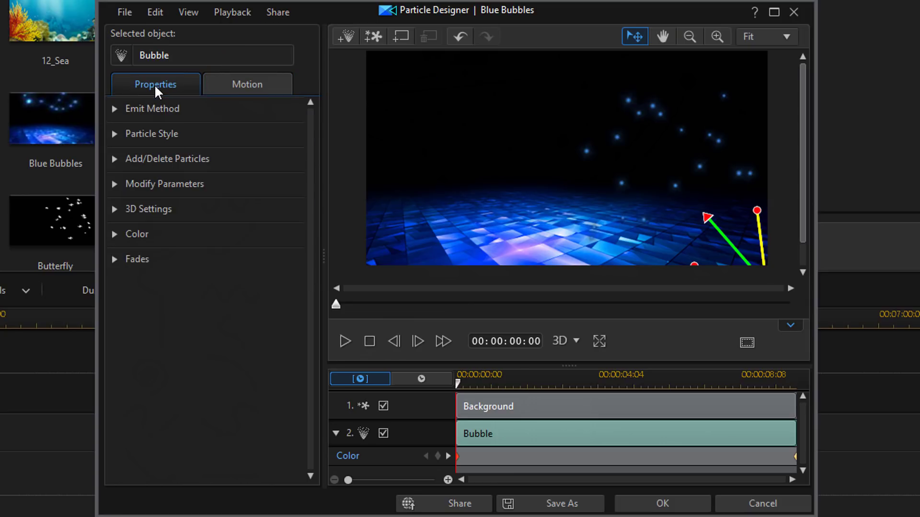
Add b4.png as a new particle object and move its emitter up-left.
left_click(346, 36)
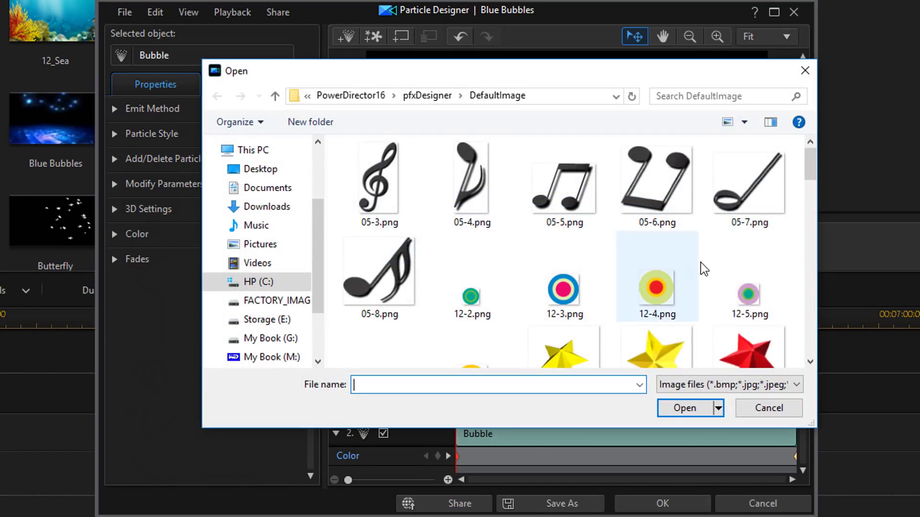
scroll(701, 263, "down", 5)
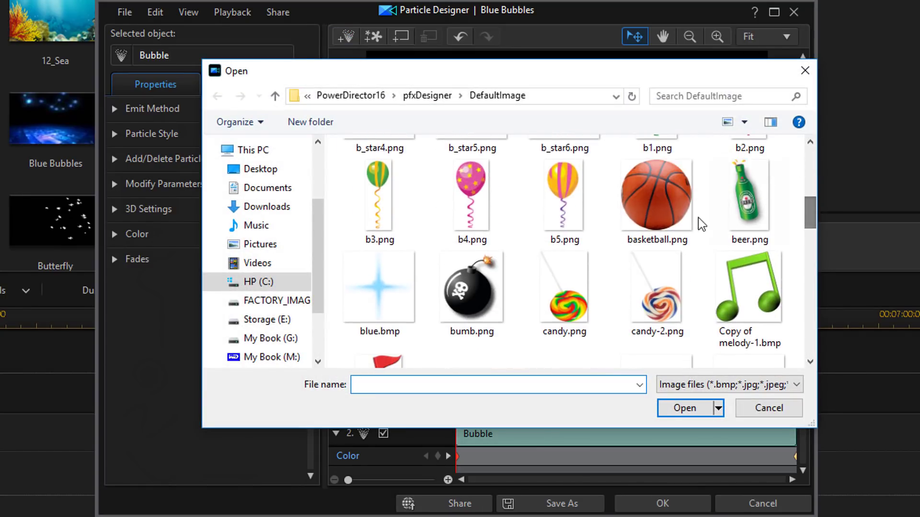
left_click(476, 199)
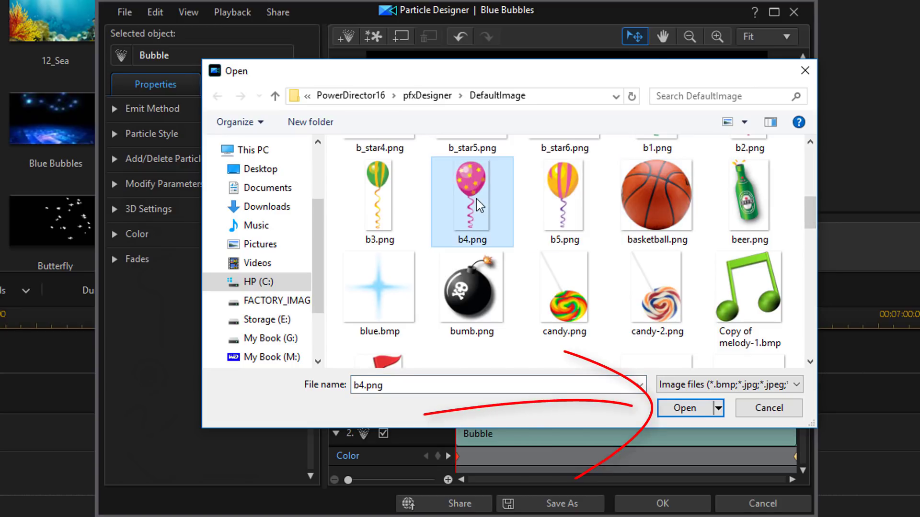
left_click(682, 408)
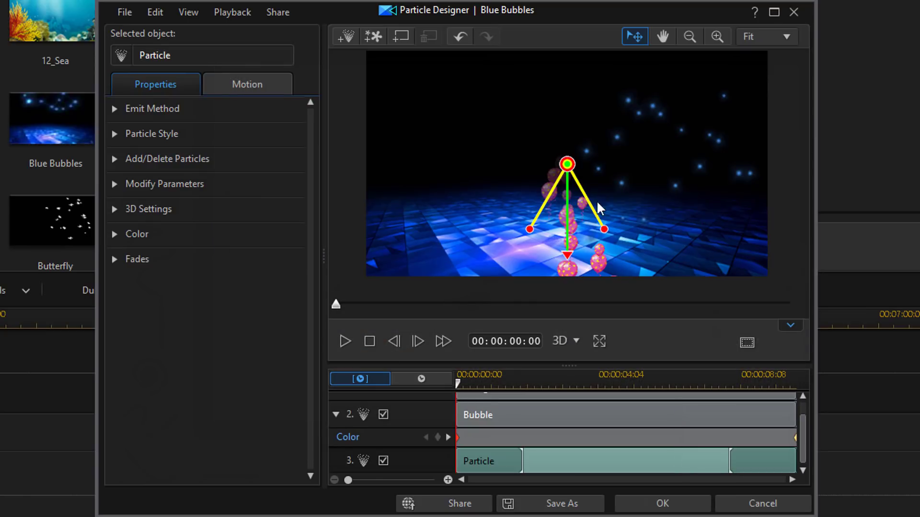
left_click_drag(568, 166, 486, 94)
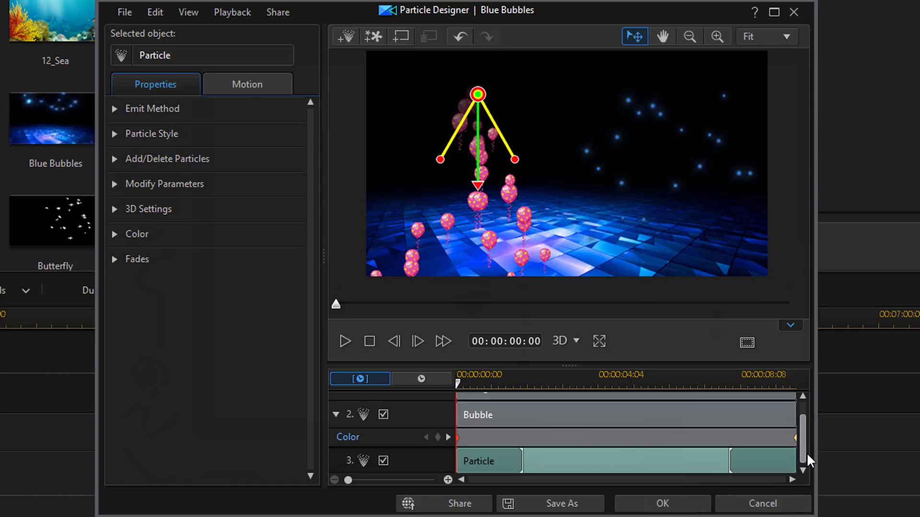
Remove the new Particle clip from the timeline.
mouse_move(804, 452)
left_mouse_down()
mouse_move(802, 419)
mouse_move(801, 463)
left_mouse_up()
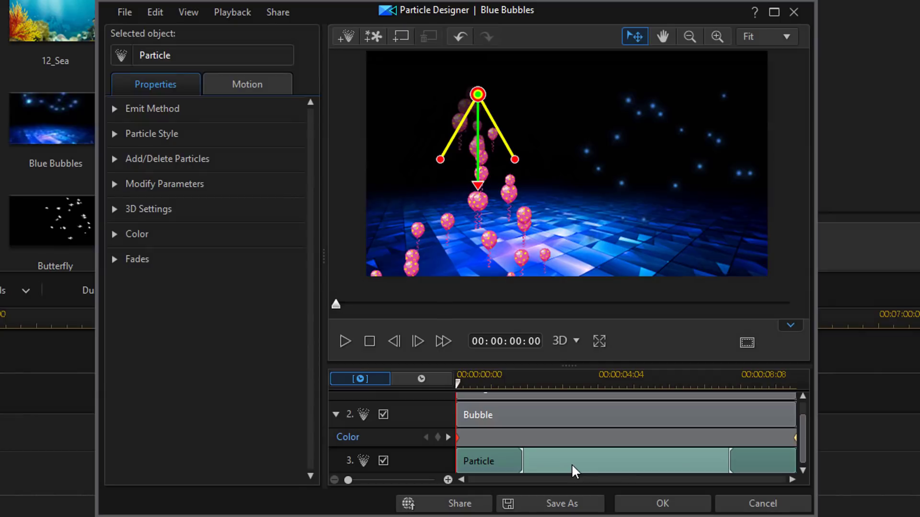
right_click(572, 464)
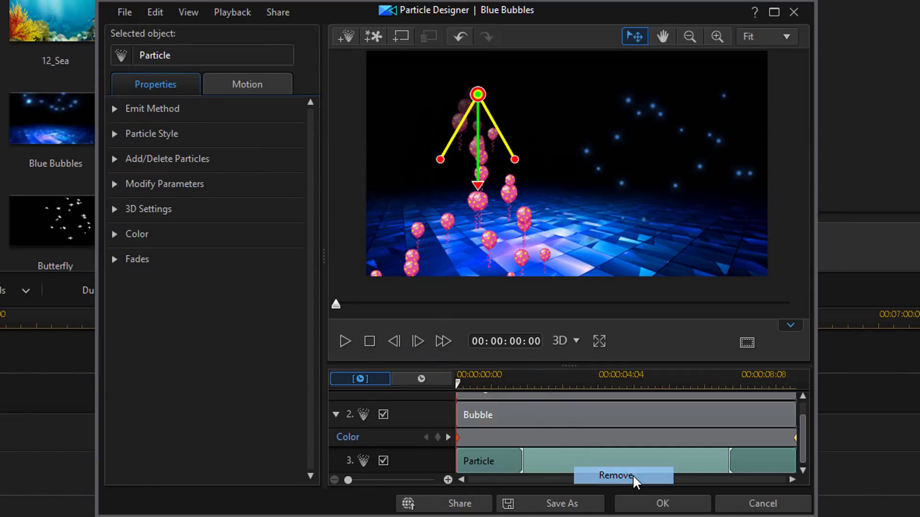
left_click(615, 476)
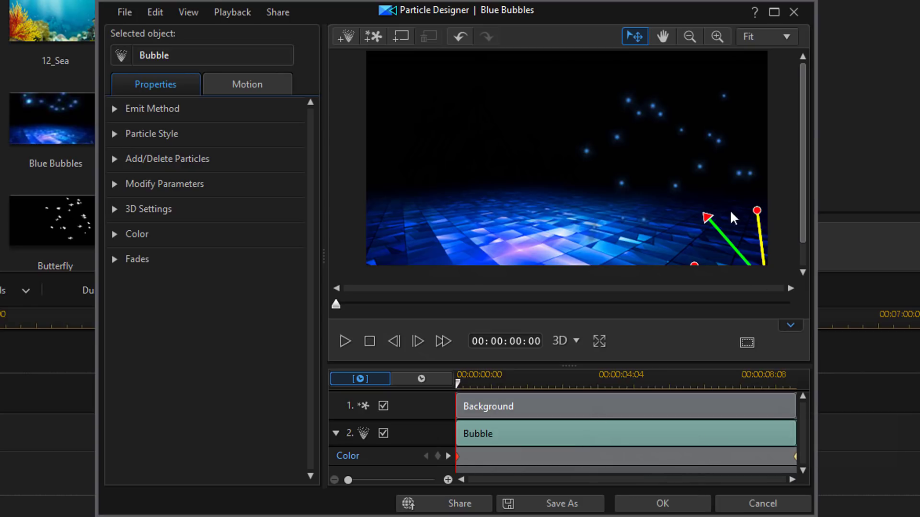
left_click(369, 36)
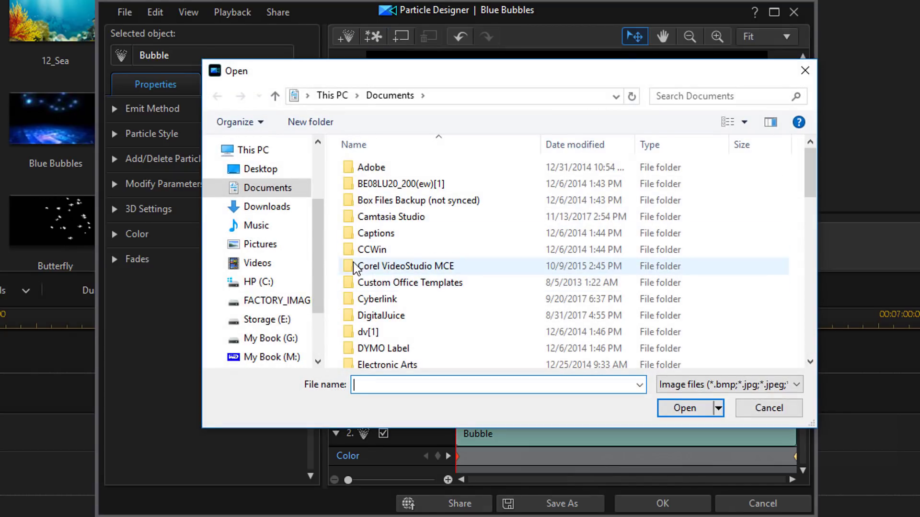
double_click(385, 299)
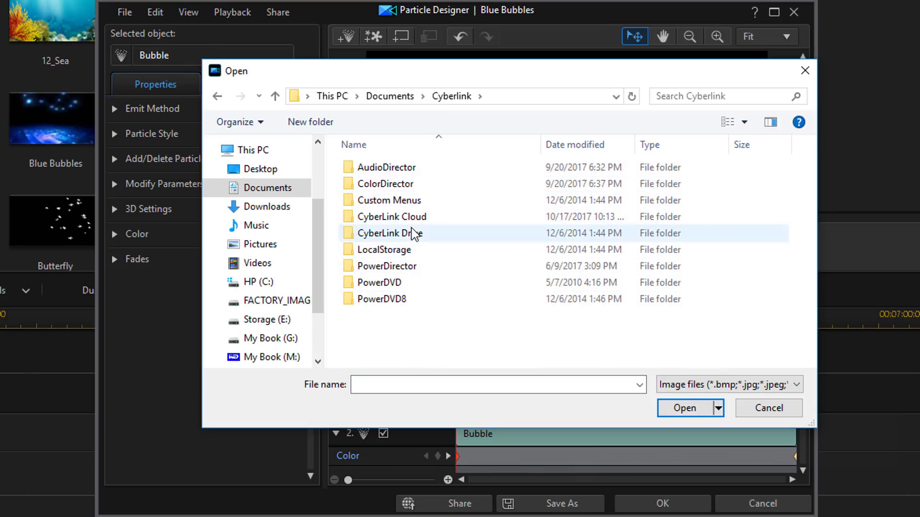
double_click(384, 249)
double_click(379, 183)
left_click(218, 96)
left_click(217, 96)
left_click(218, 97)
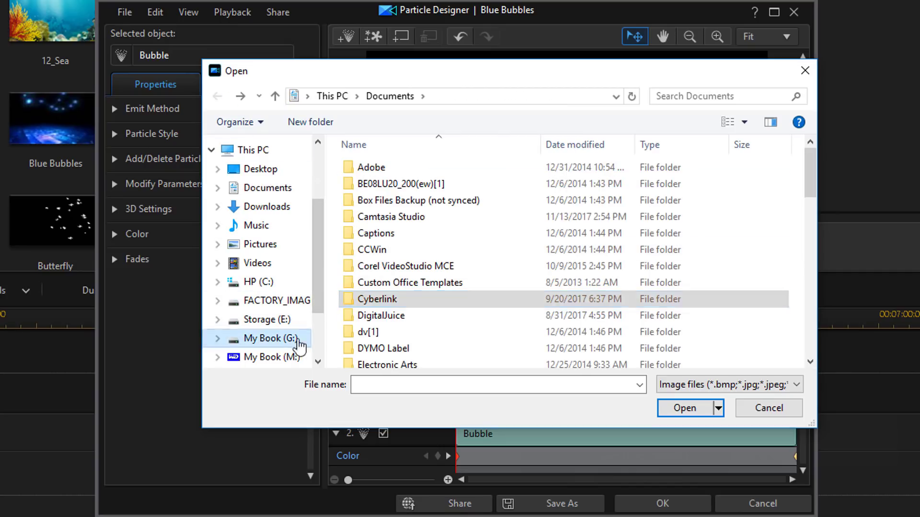
left_click(268, 338)
double_click(378, 237)
double_click(474, 320)
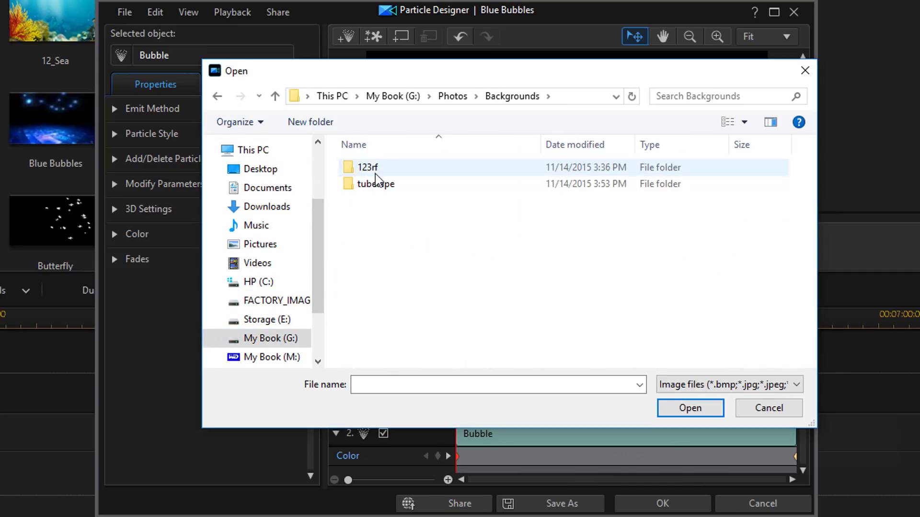
double_click(376, 168)
left_click(388, 187)
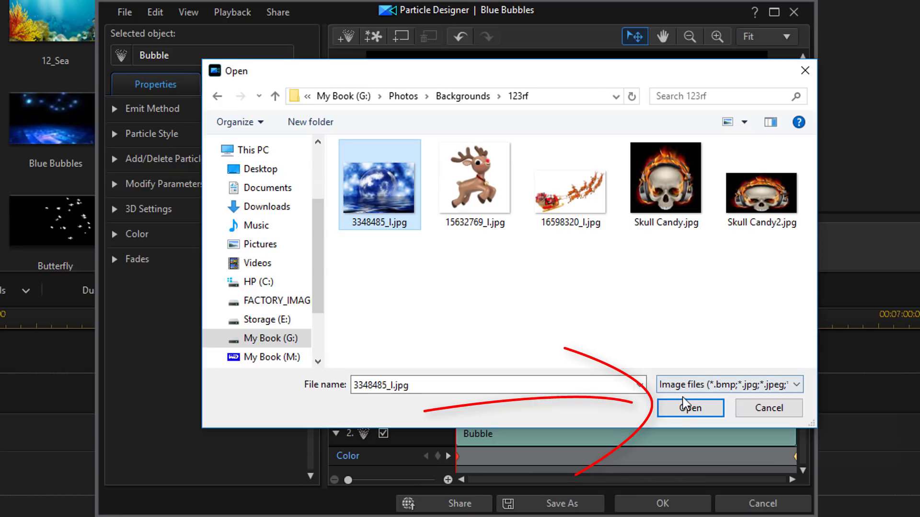
left_click(680, 410)
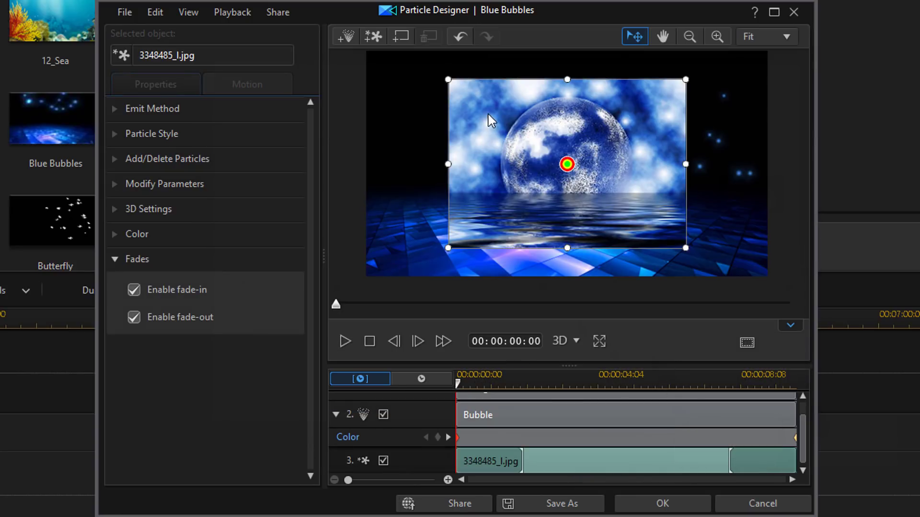
left_click_drag(566, 164, 604, 141)
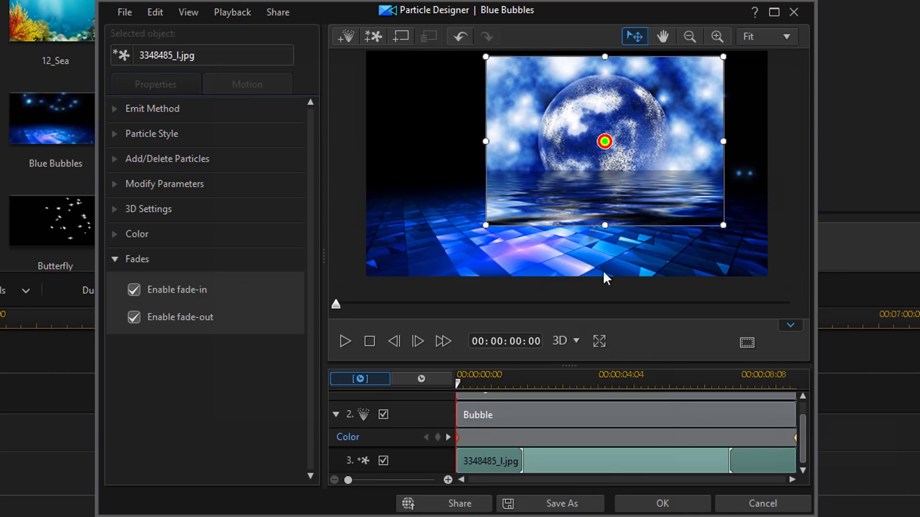
right_click(587, 458)
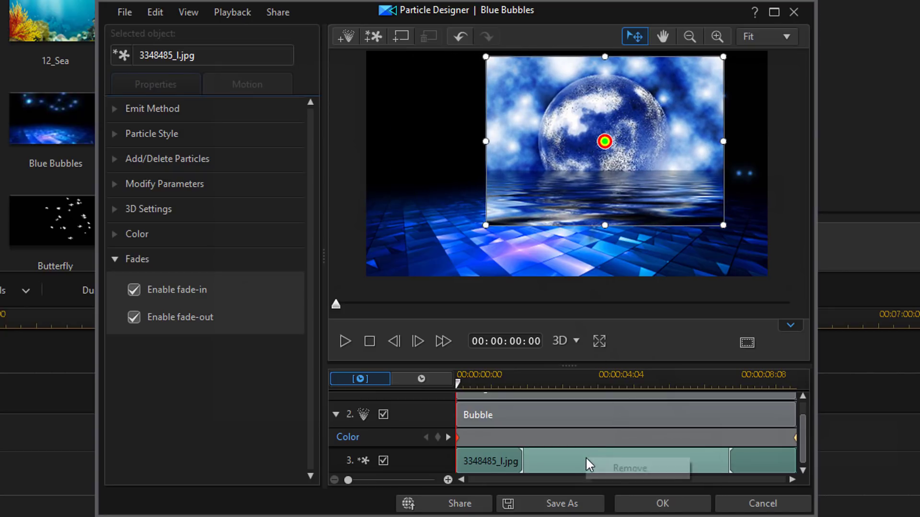
left_click(627, 468)
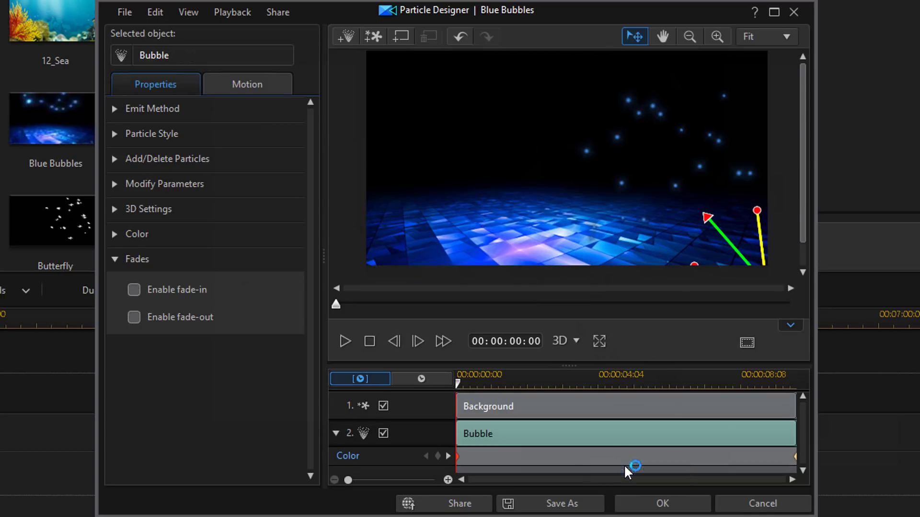
left_click(399, 39)
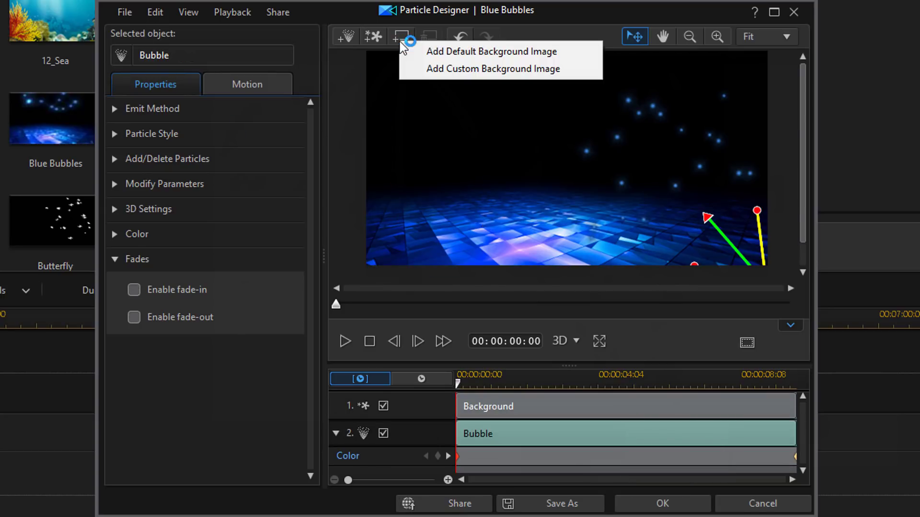
left_click(574, 71)
left_click(403, 194)
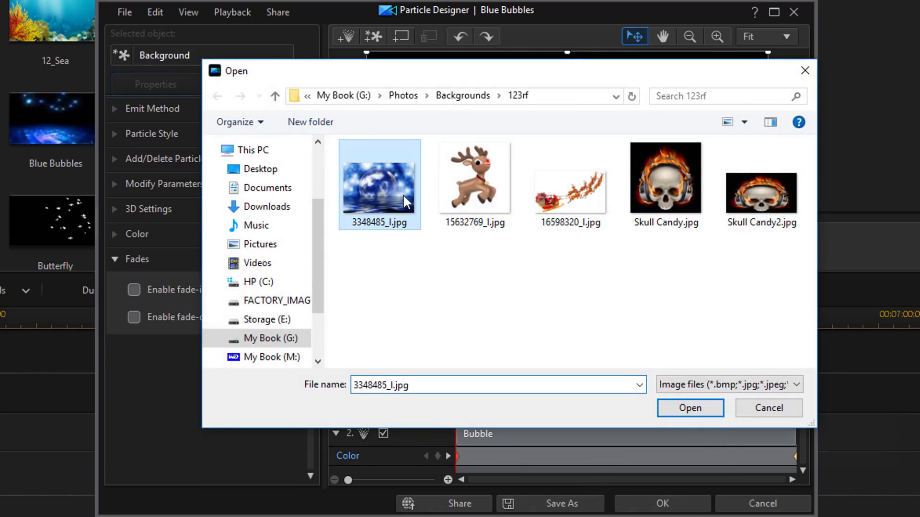
left_click(702, 411)
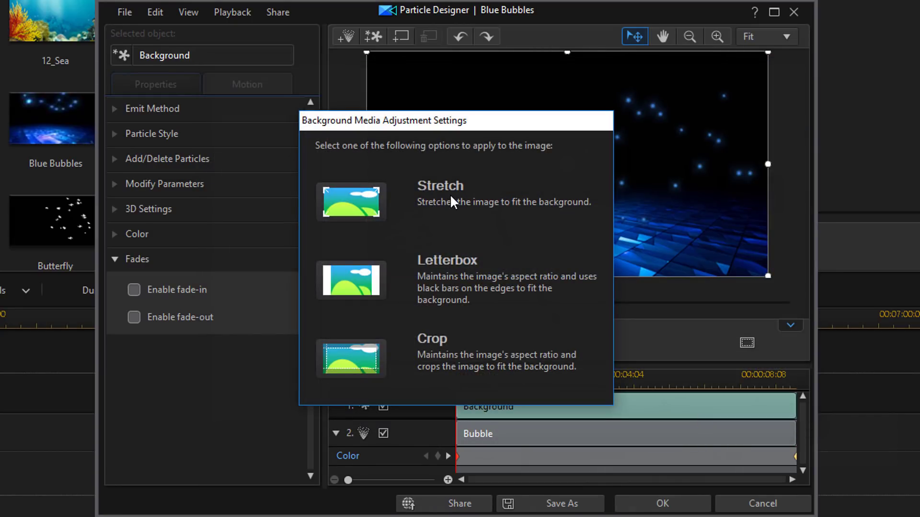
left_click(369, 210)
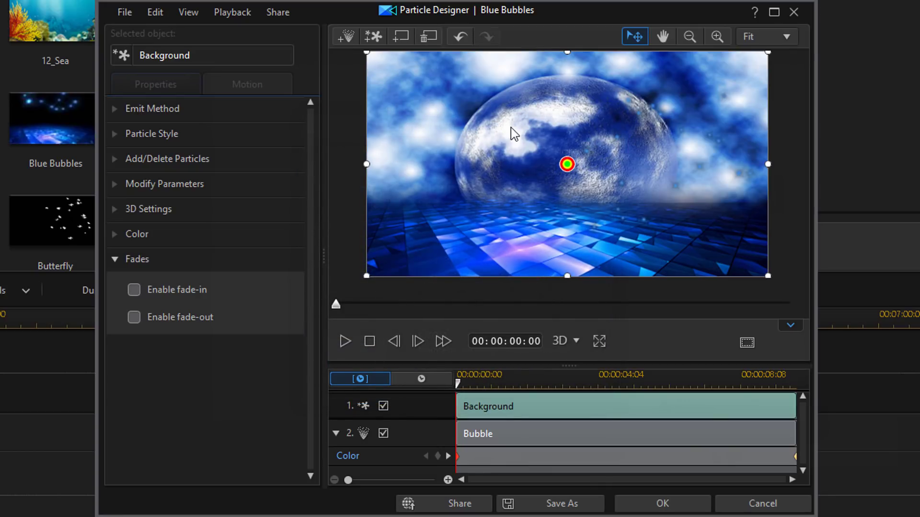
left_click(425, 32)
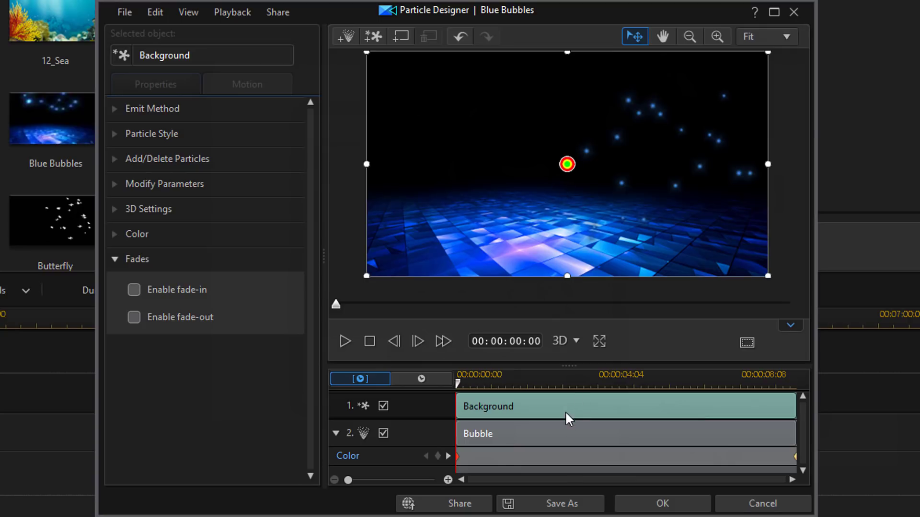
left_click(569, 433)
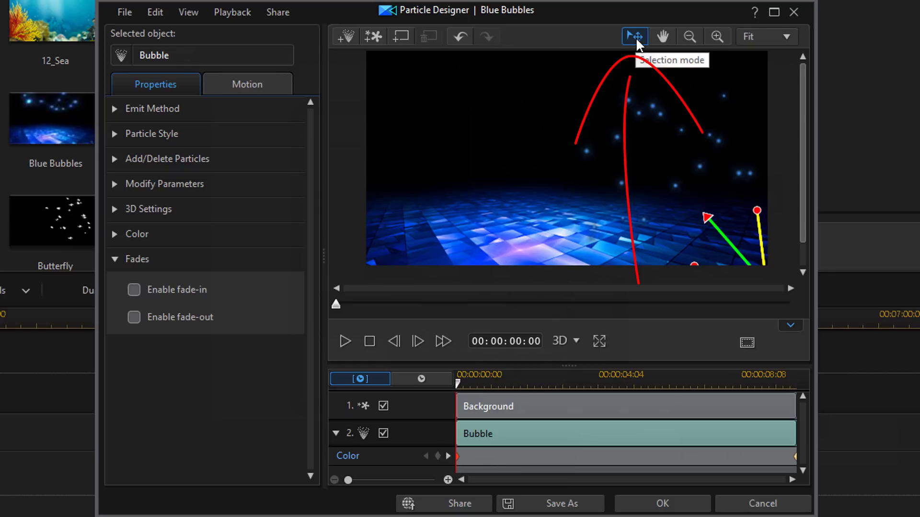
Pan the preview slightly, then undo the last action.
left_click(661, 37)
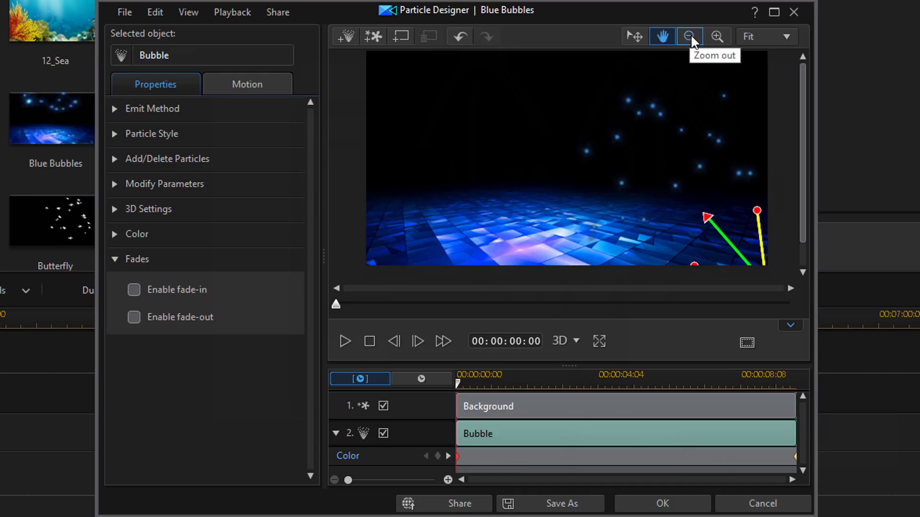
mouse_move(594, 100)
left_mouse_down()
mouse_move(526, 109)
mouse_move(599, 99)
left_mouse_up()
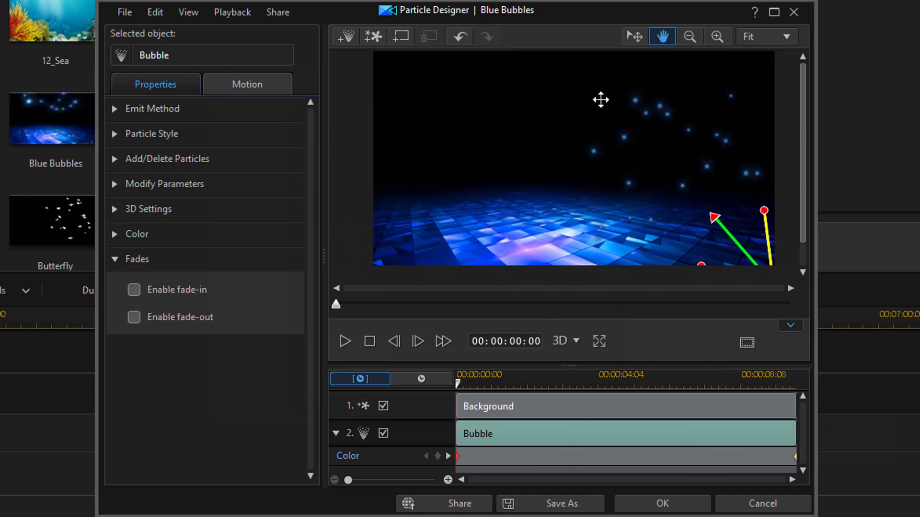
left_click(467, 35)
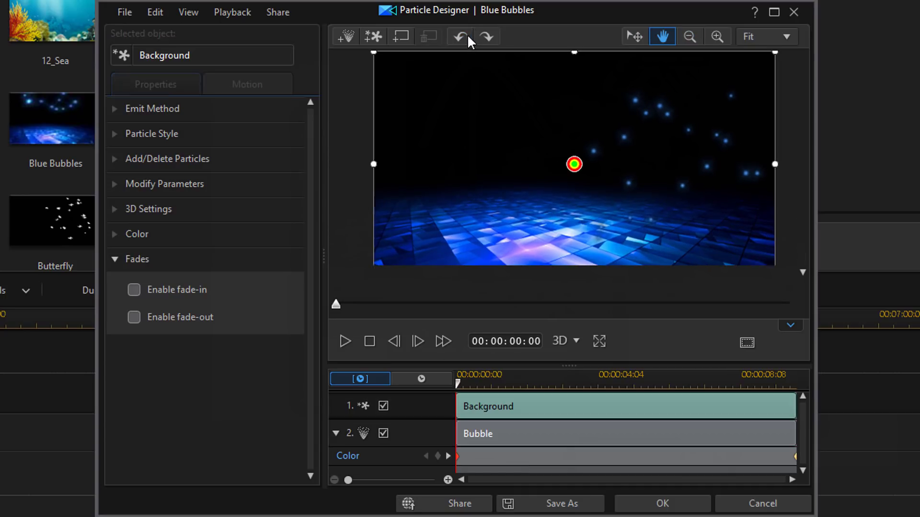
Zoom the preview between 76% and 86%, then set it to Fit and redo.
left_click(688, 36)
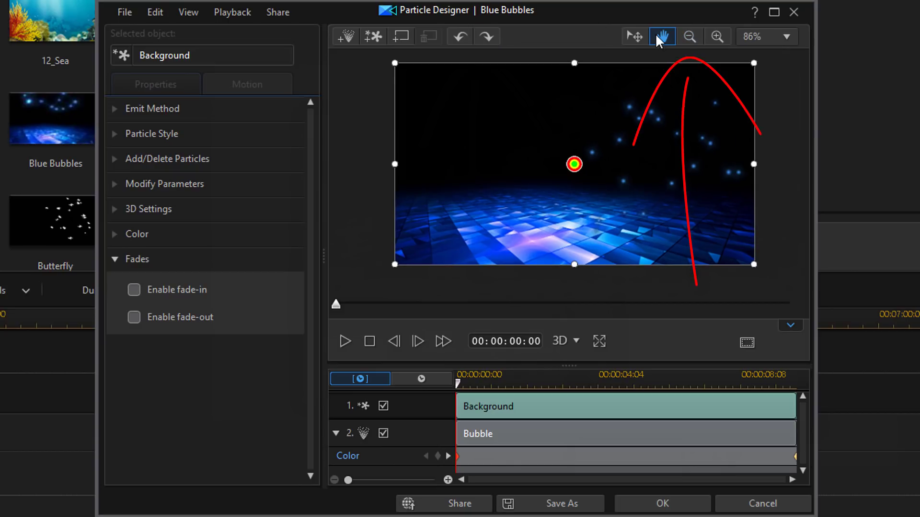
left_click(690, 38)
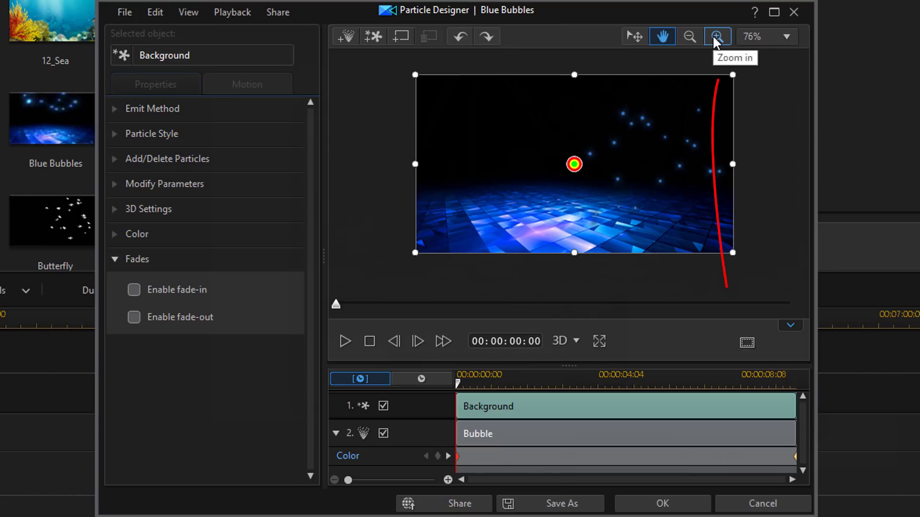
left_click(714, 37)
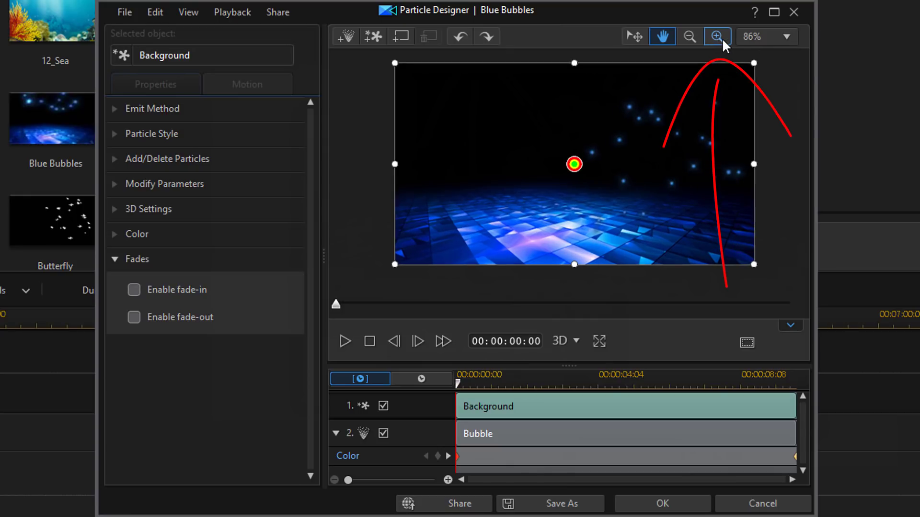
left_click(722, 38)
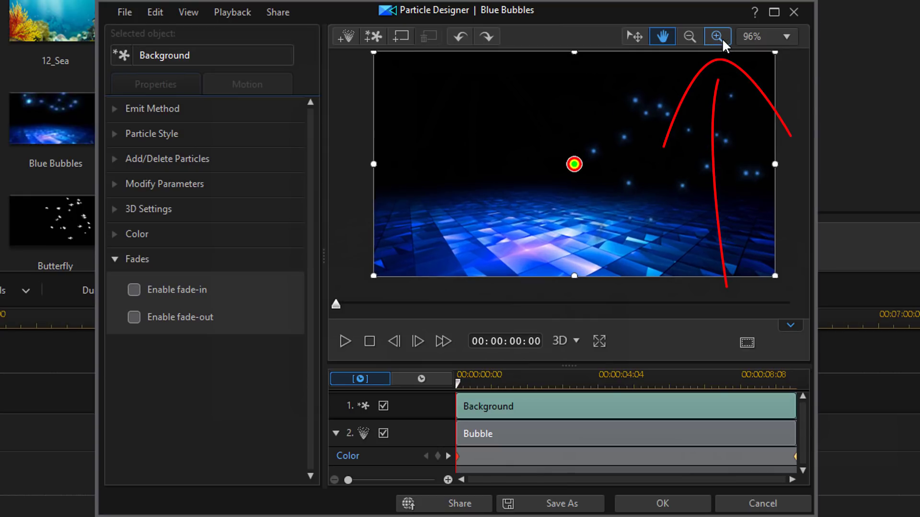
left_click(785, 37)
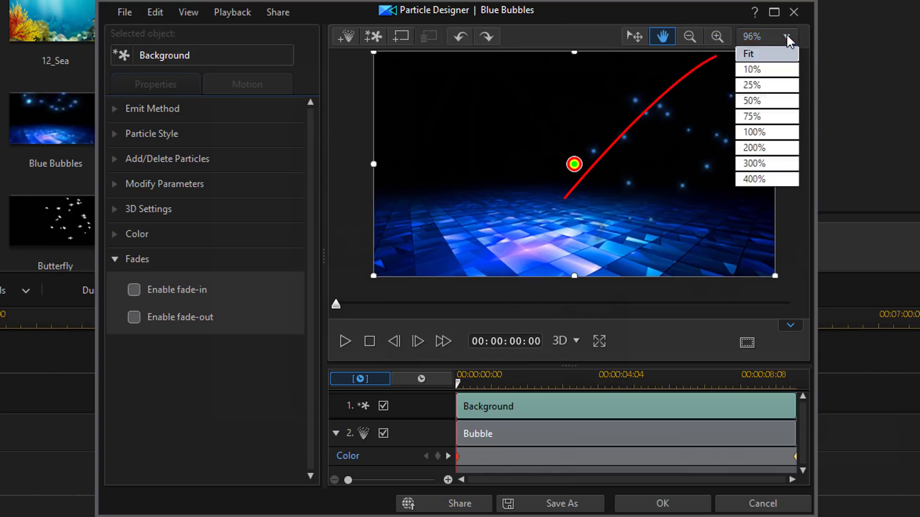
left_click(766, 53)
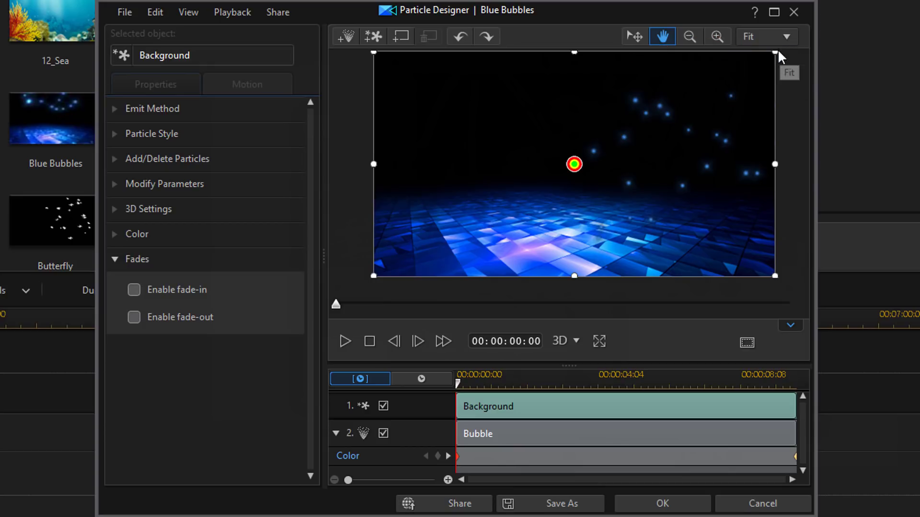
left_click(487, 38)
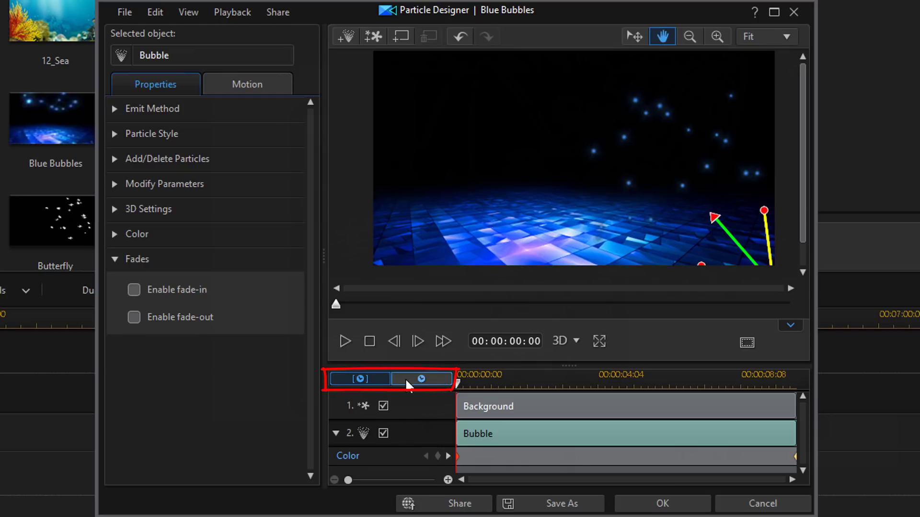
left_click(569, 412)
left_click(568, 436)
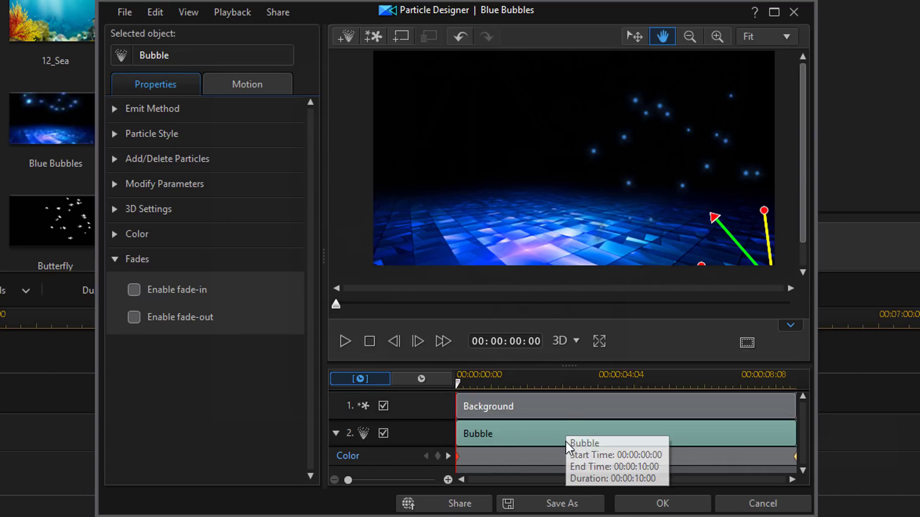
left_click(558, 405)
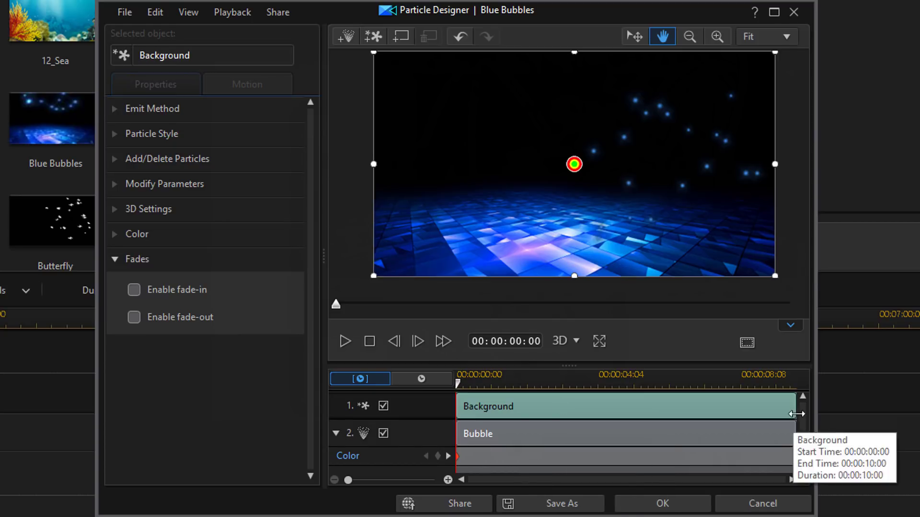
left_click(508, 438)
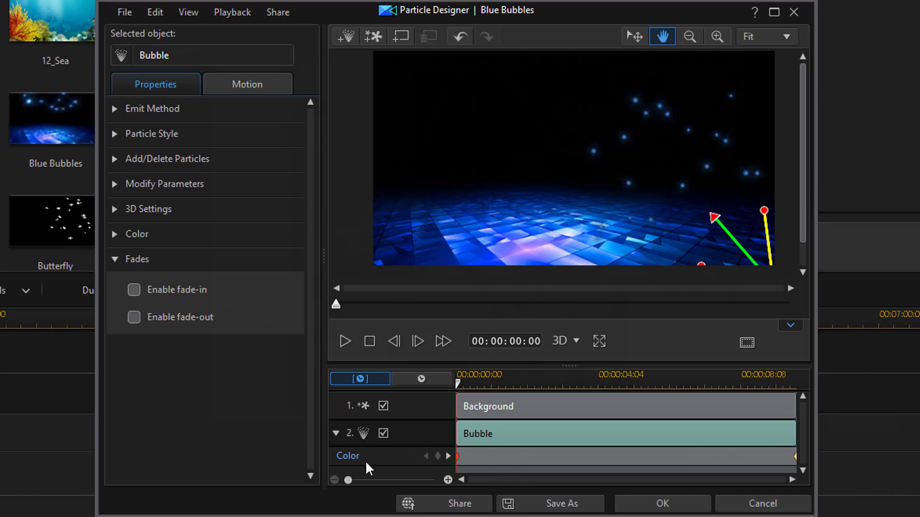
Add a trial pure red Bubble color keyframe at 00:00:03:05 on the Color track.
left_click(114, 234)
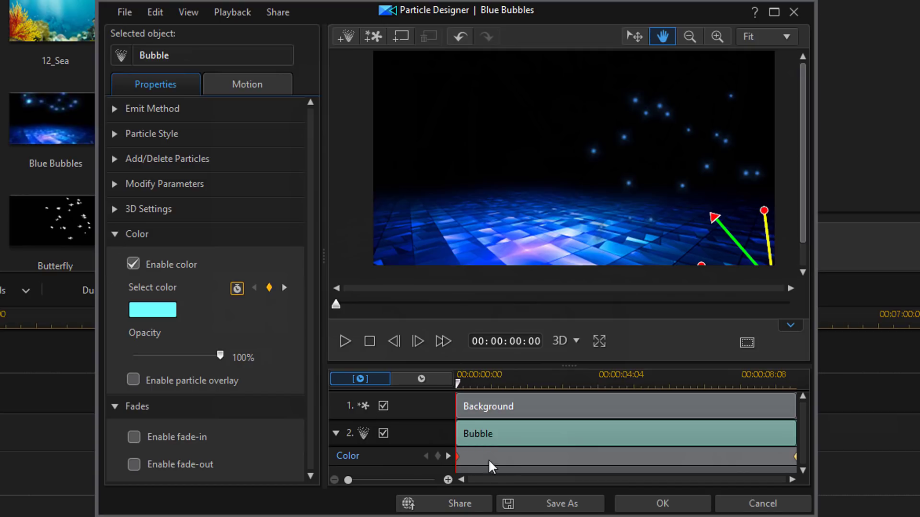
left_click_drag(460, 383, 549, 383)
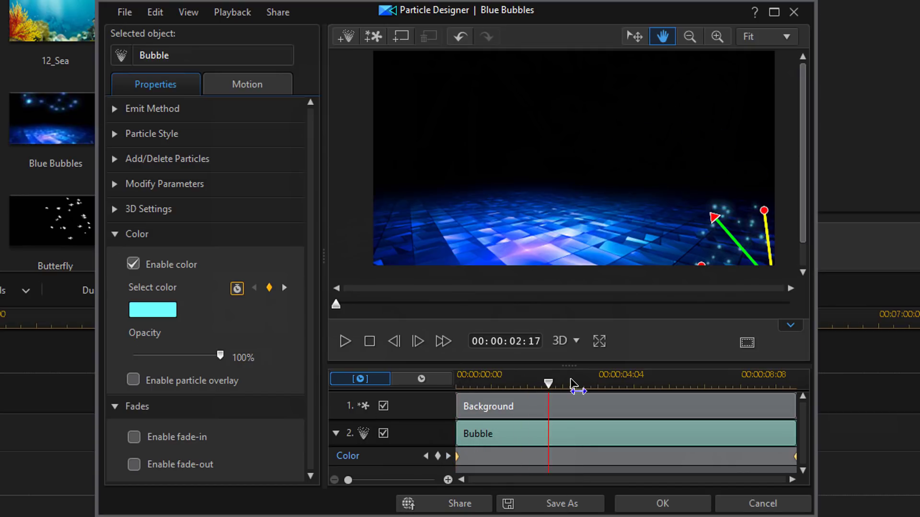
left_click(567, 382)
right_click(564, 460)
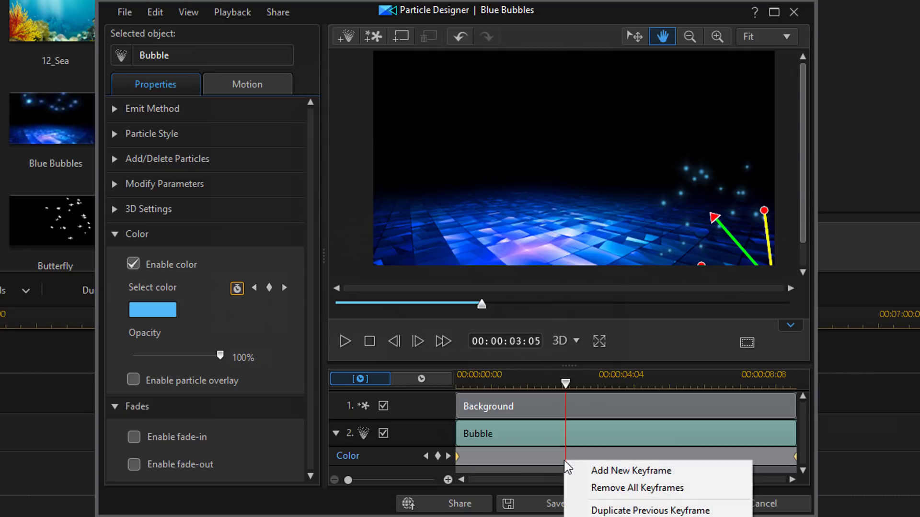
left_click(622, 468)
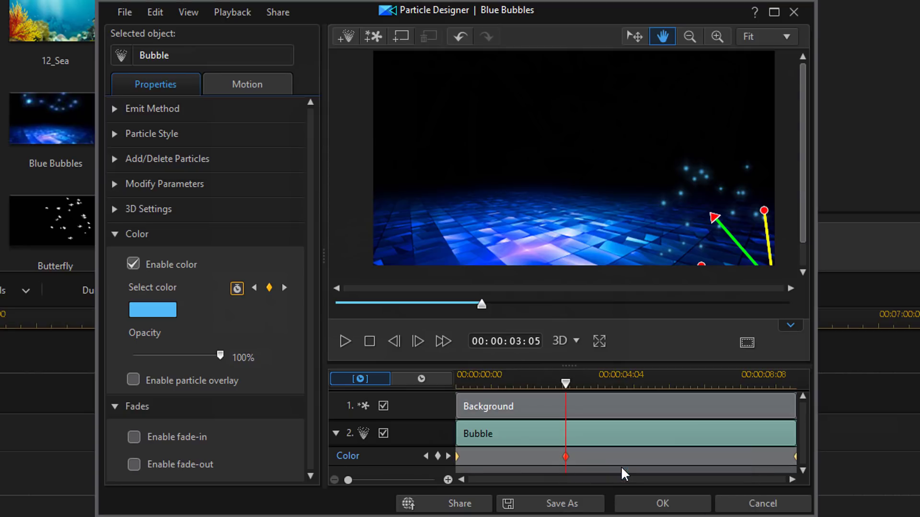
left_click(160, 305)
left_click(297, 194)
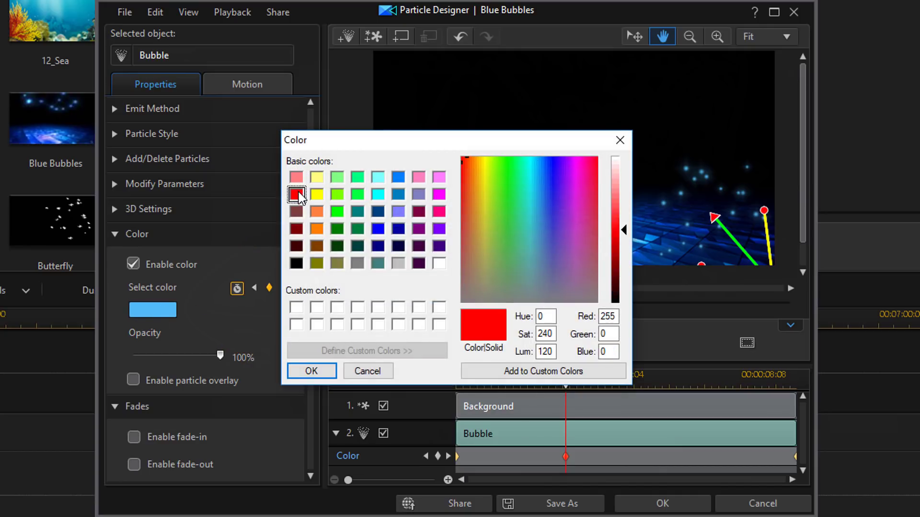
left_click(313, 371)
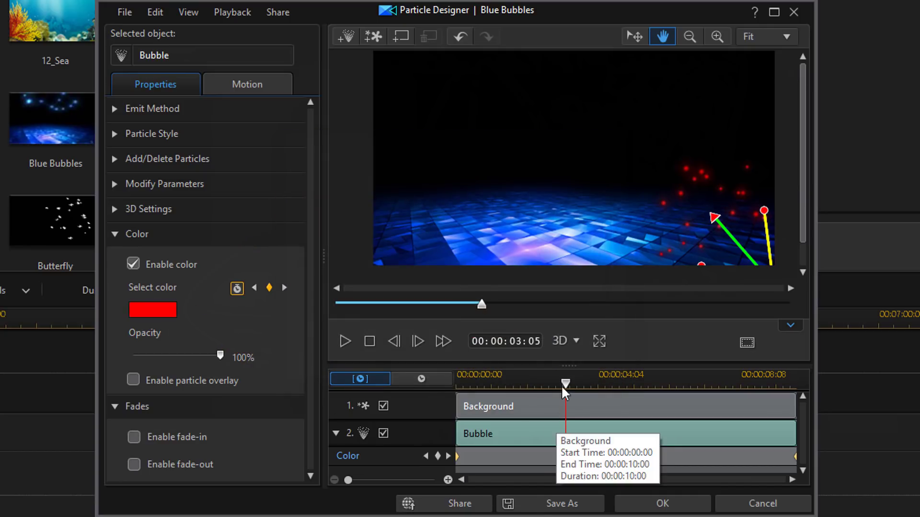
Compare the colors, then undo the red keyframe so the bubbles stay blue.
left_click_drag(563, 389, 576, 407)
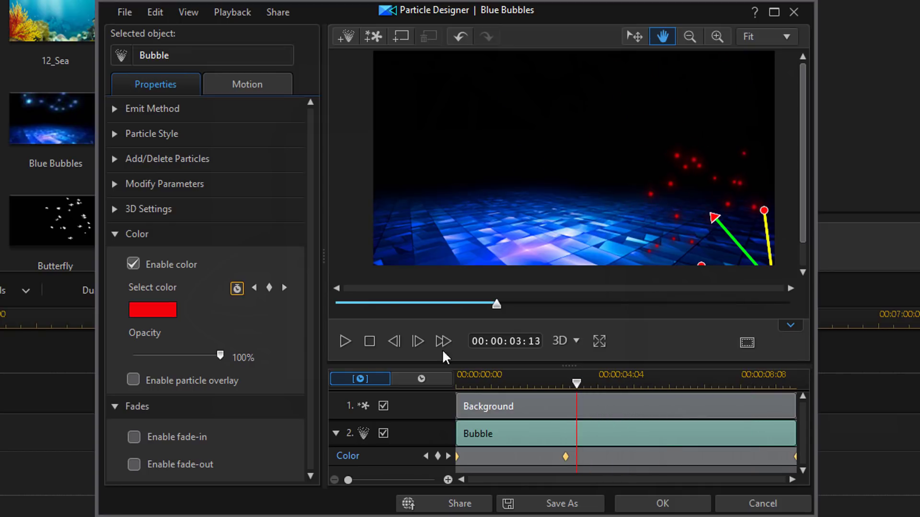
left_click(467, 40)
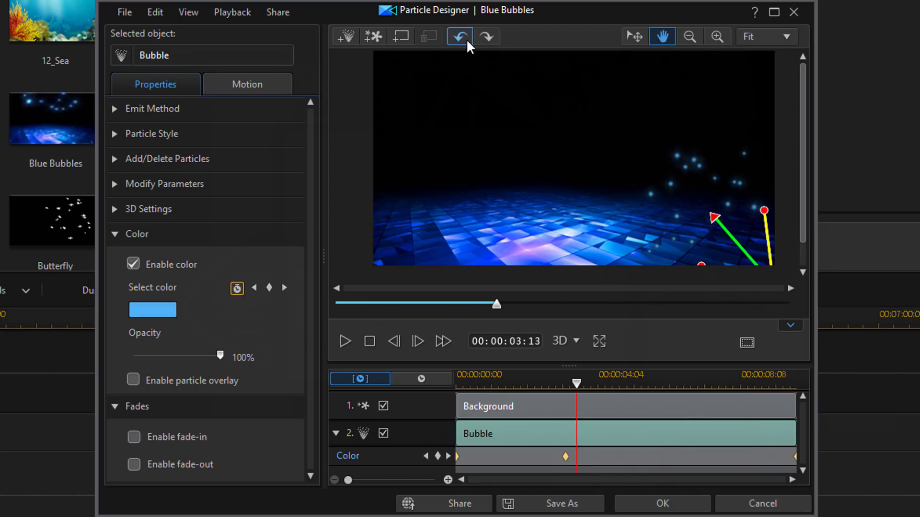
left_click(461, 39)
left_click(460, 38)
left_click_drag(577, 383, 453, 395)
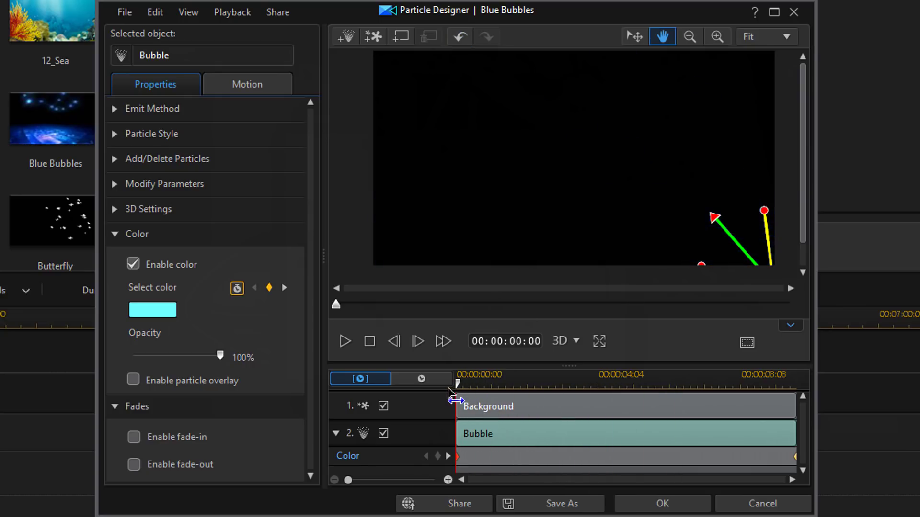
left_click(447, 480)
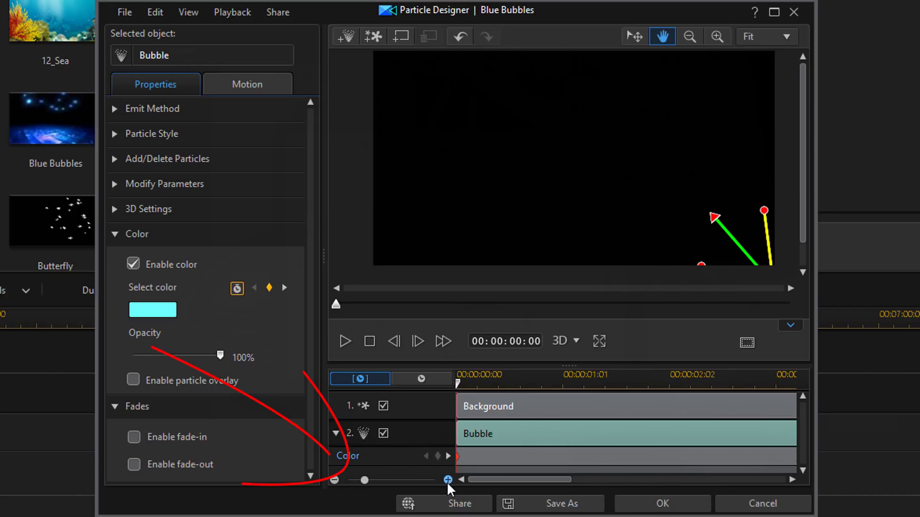
left_click(447, 480)
left_click(447, 480)
left_click(335, 481)
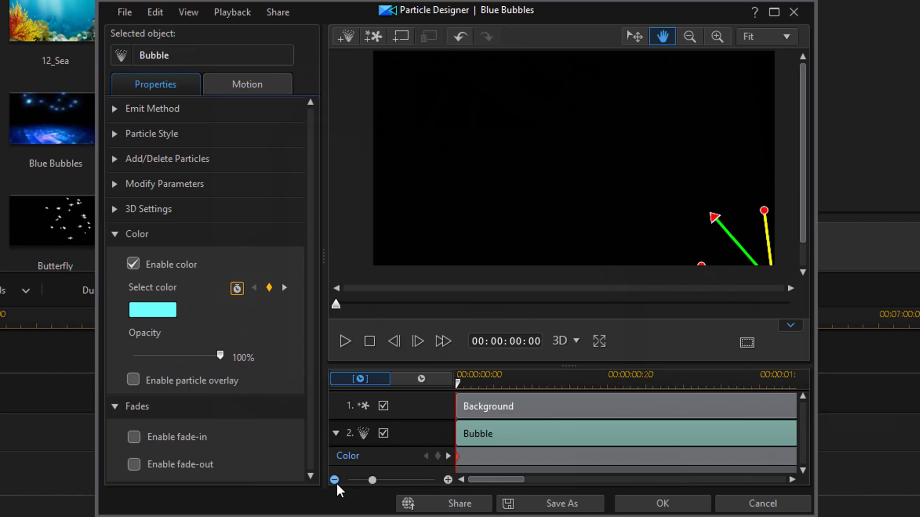
left_click(335, 480)
left_click(334, 480)
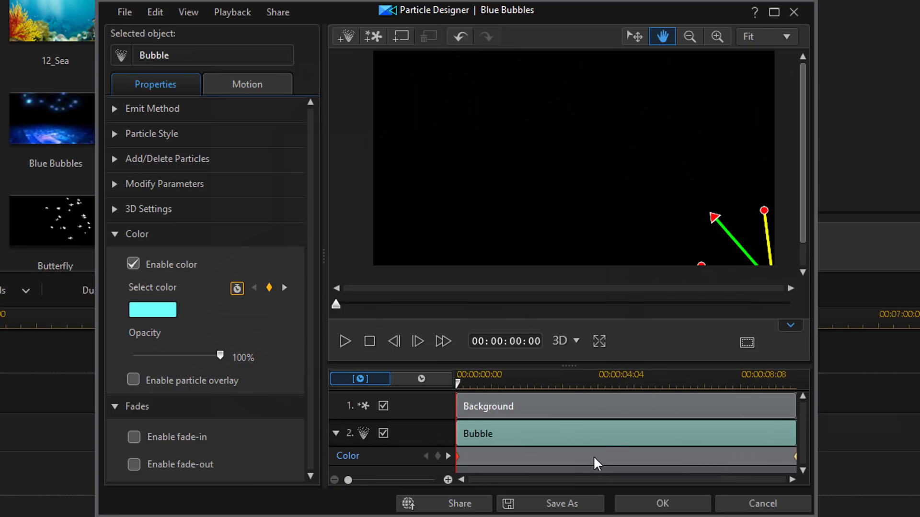
left_click(383, 405)
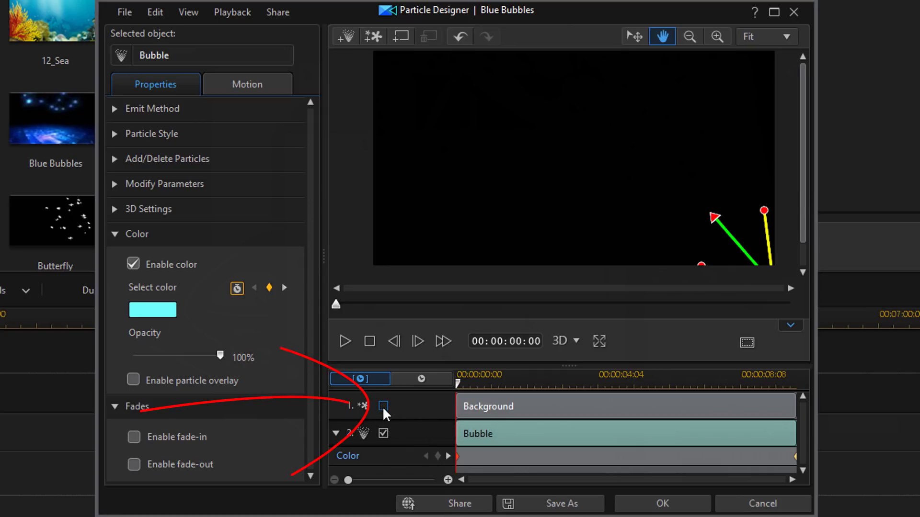
left_click(383, 406)
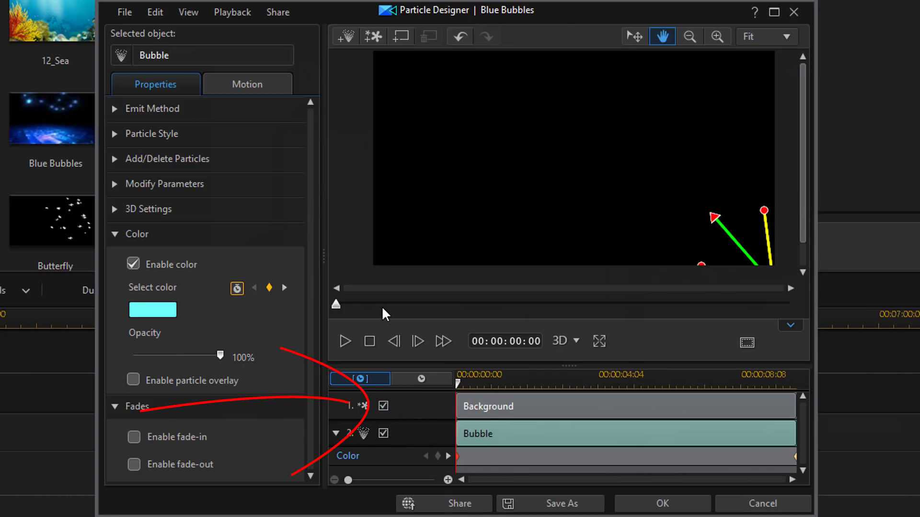
left_click(381, 411)
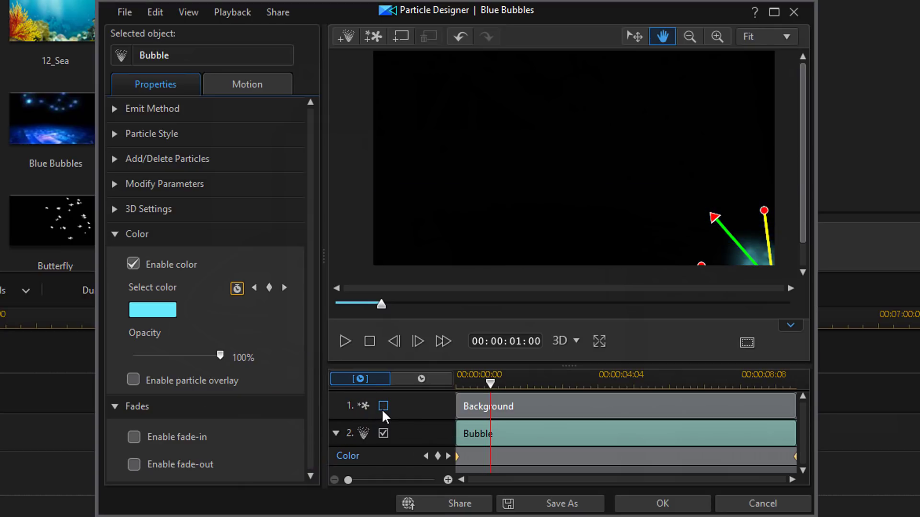
left_click(383, 411)
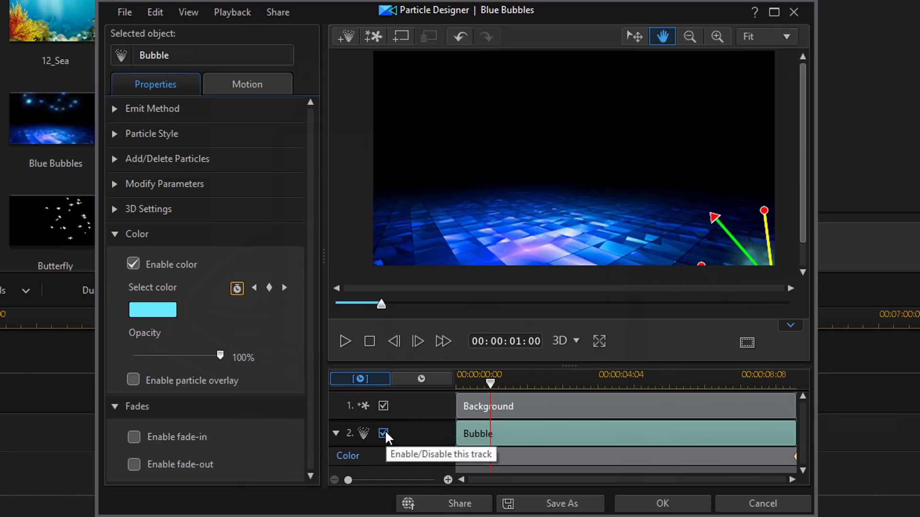
left_click(383, 434)
left_click(383, 433)
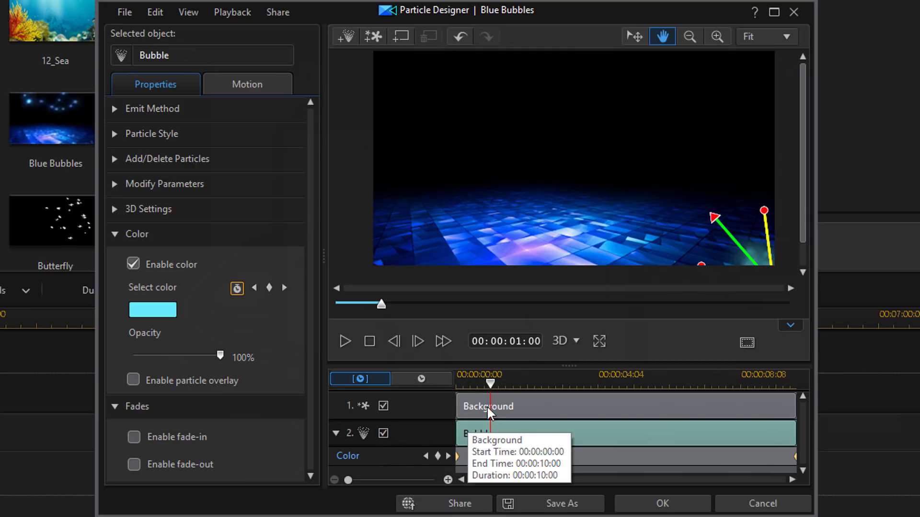
mouse_move(490, 387)
left_mouse_down()
mouse_move(591, 386)
mouse_move(486, 381)
mouse_move(444, 394)
mouse_move(485, 387)
left_mouse_up()
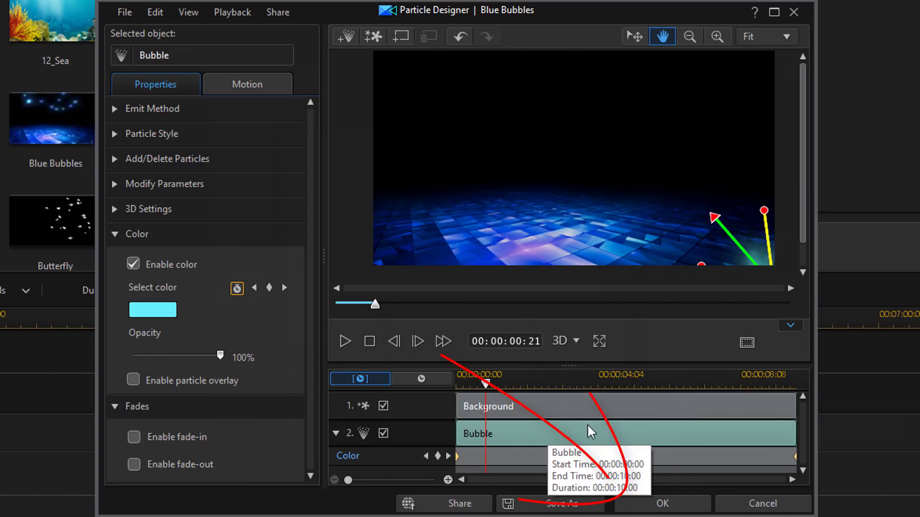
left_click(664, 504)
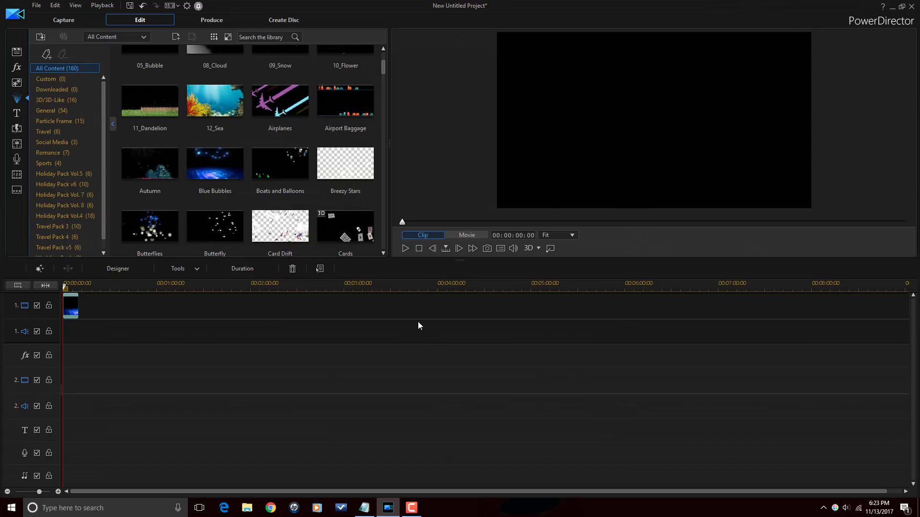
Play the project to preview the Blue Bubbles effect in the main preview.
left_click(405, 248)
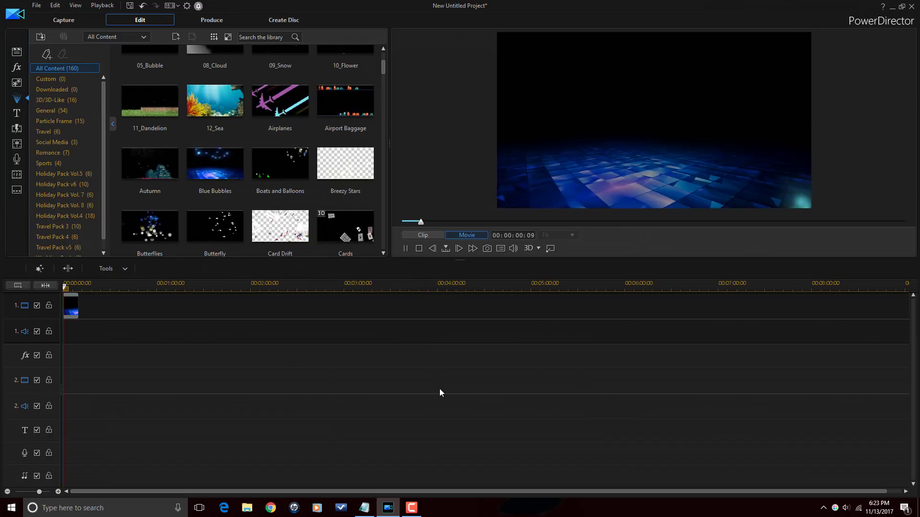